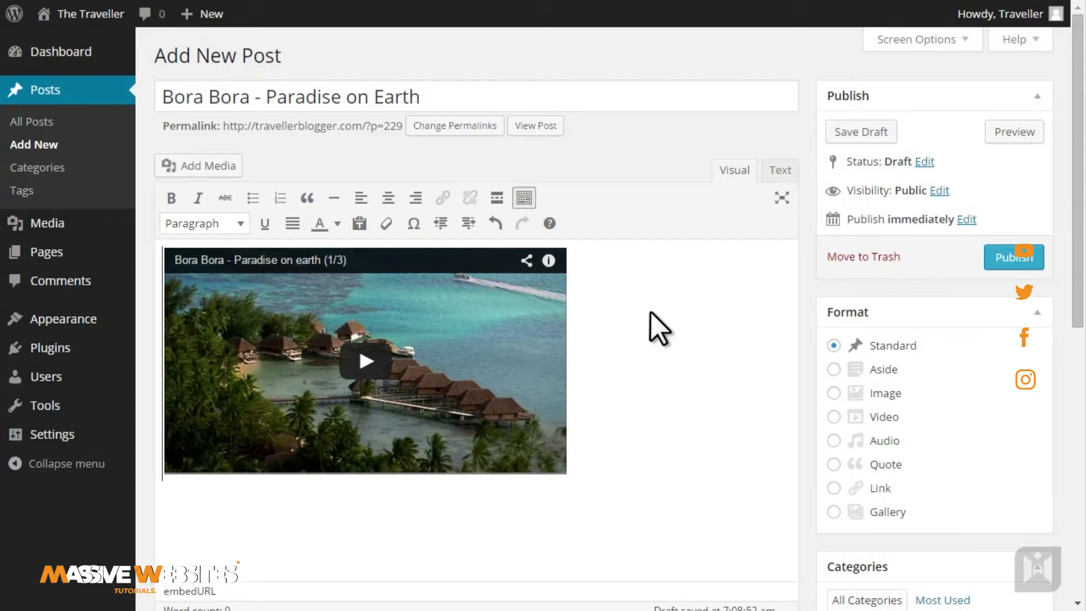
Set the format of the "Bora Bora - Paradise on Earth" post to Video, publish it and view the live post
left_click(835, 418)
left_click(1013, 258)
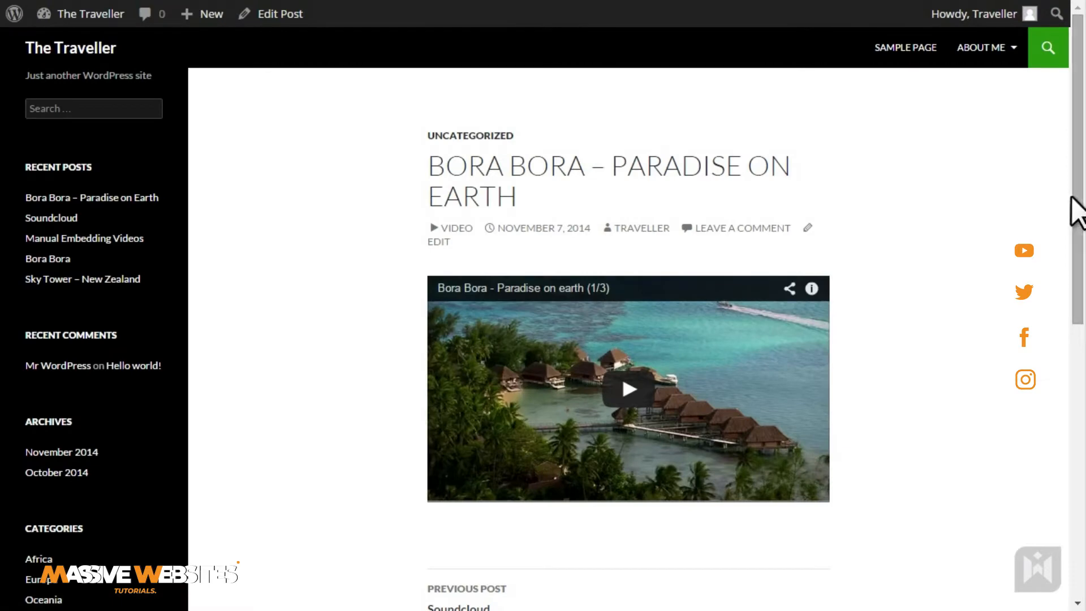
left_click_drag(1077, 197, 1085, 220)
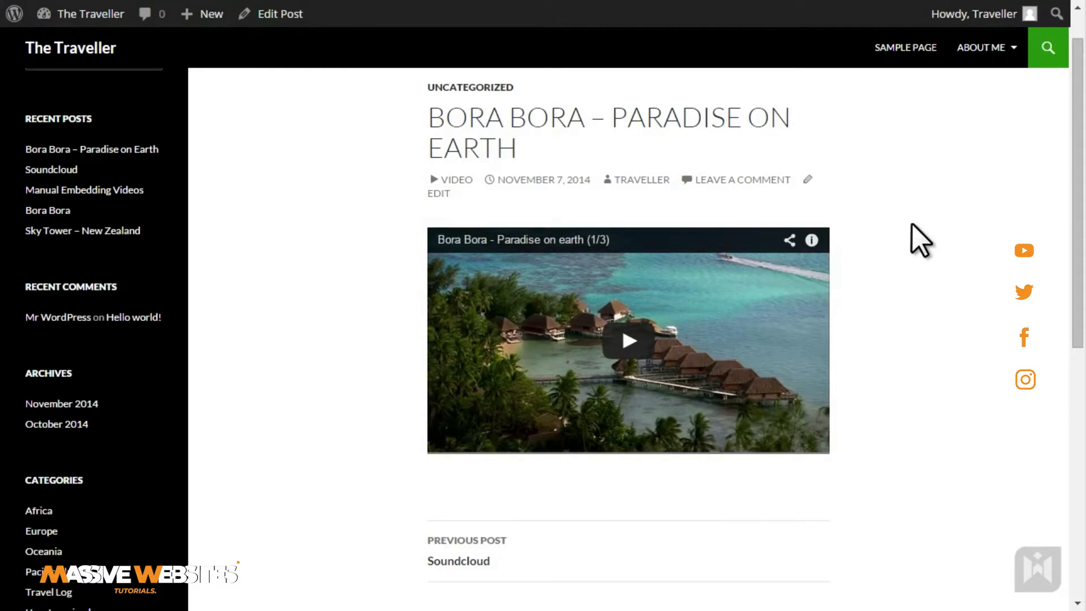
Copy the Vimeo page address vimeo.com/99948918, paste it below the YouTube video in the Bora Bora post, and update the post
left_click(282, 23)
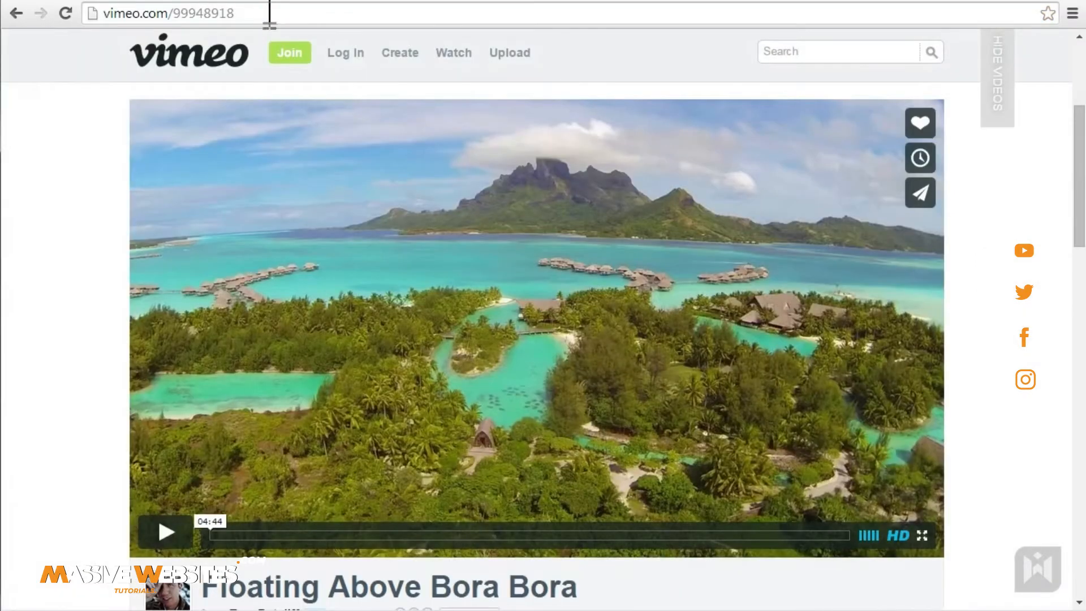
left_click(269, 14)
right_click(218, 16)
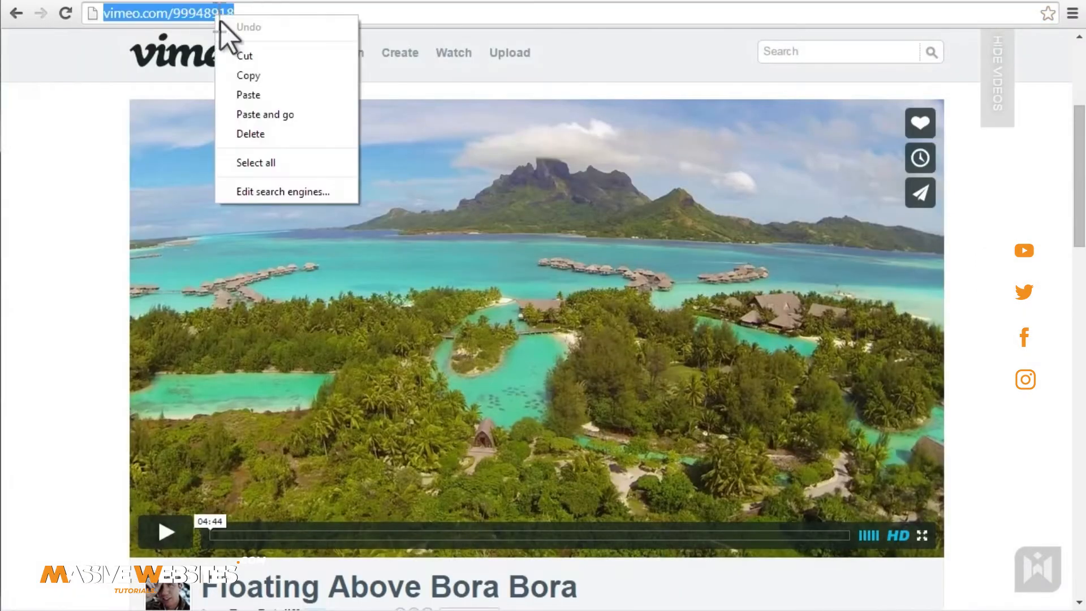
left_click(249, 75)
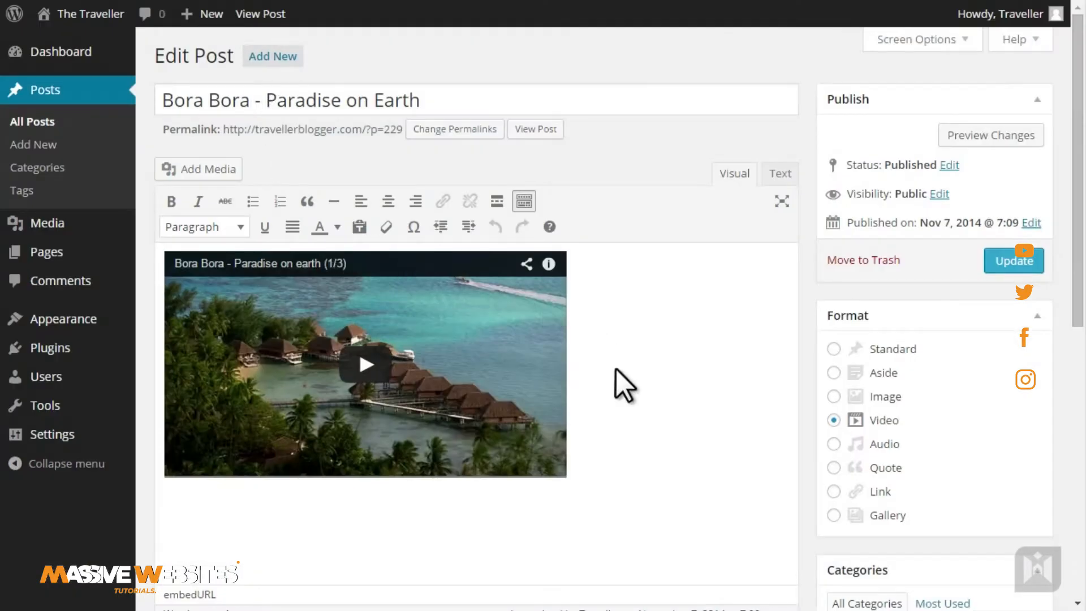
key("ctrl+v")
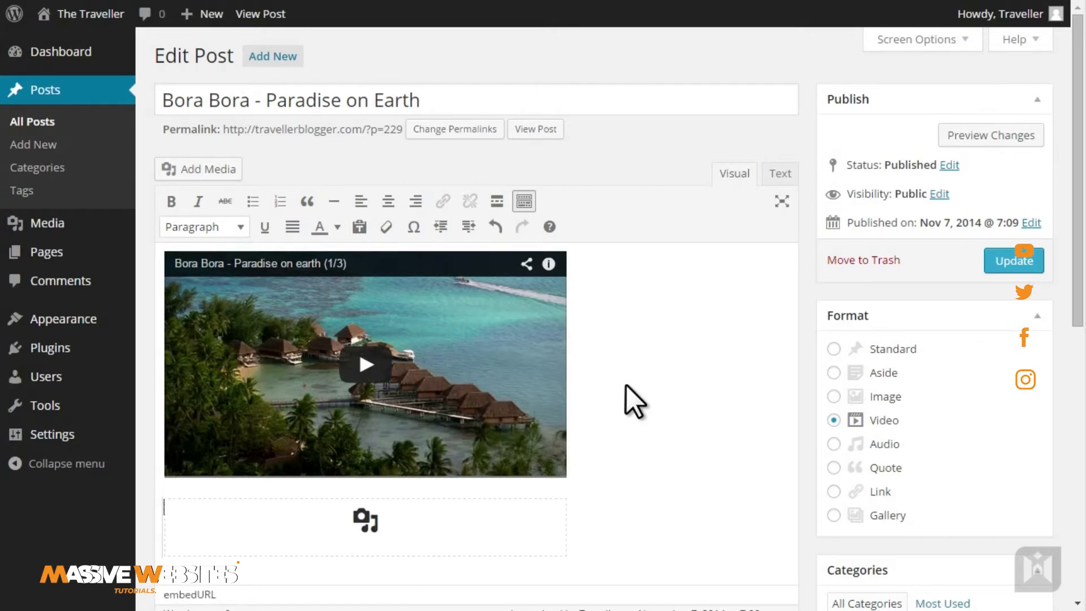
left_click(1004, 266)
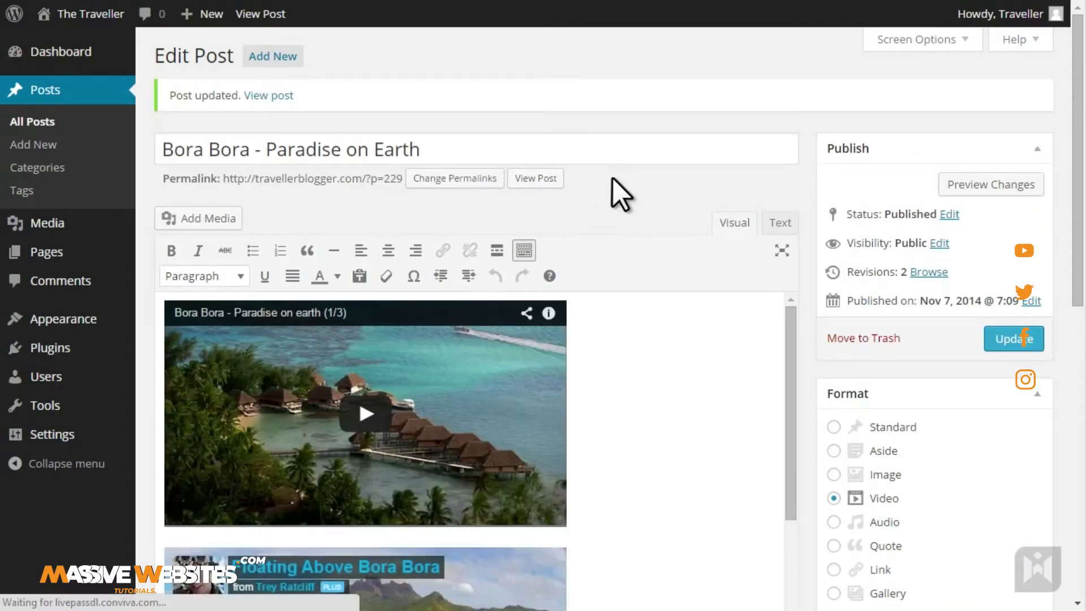
Check both embedded videos on the published post and review the documentation's table of sites supported for embedding
scroll(1077, 174, "down", 4)
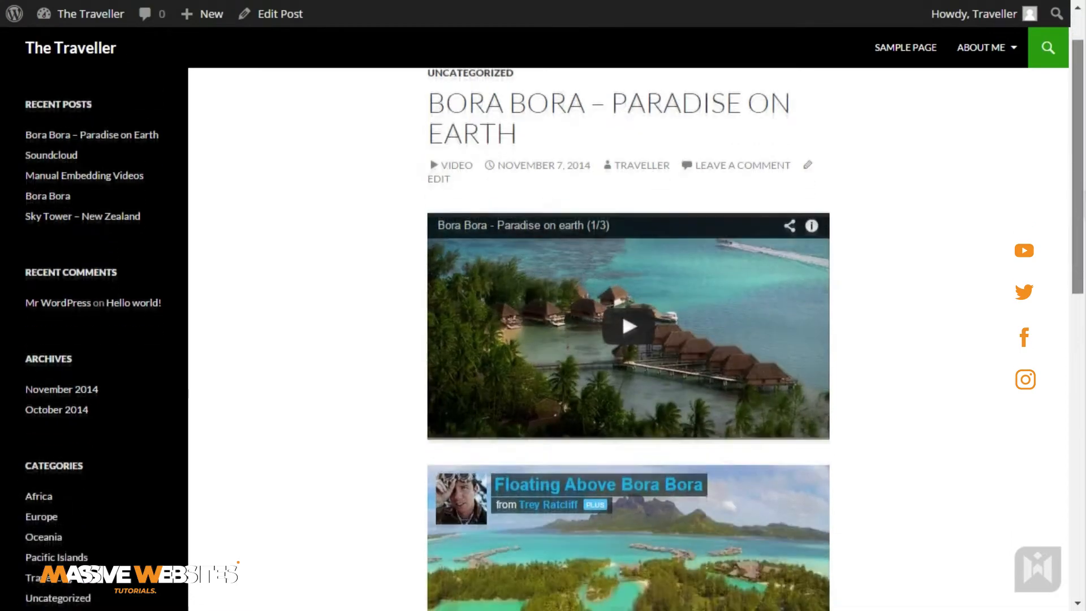
scroll(1074, 191, "up", 3)
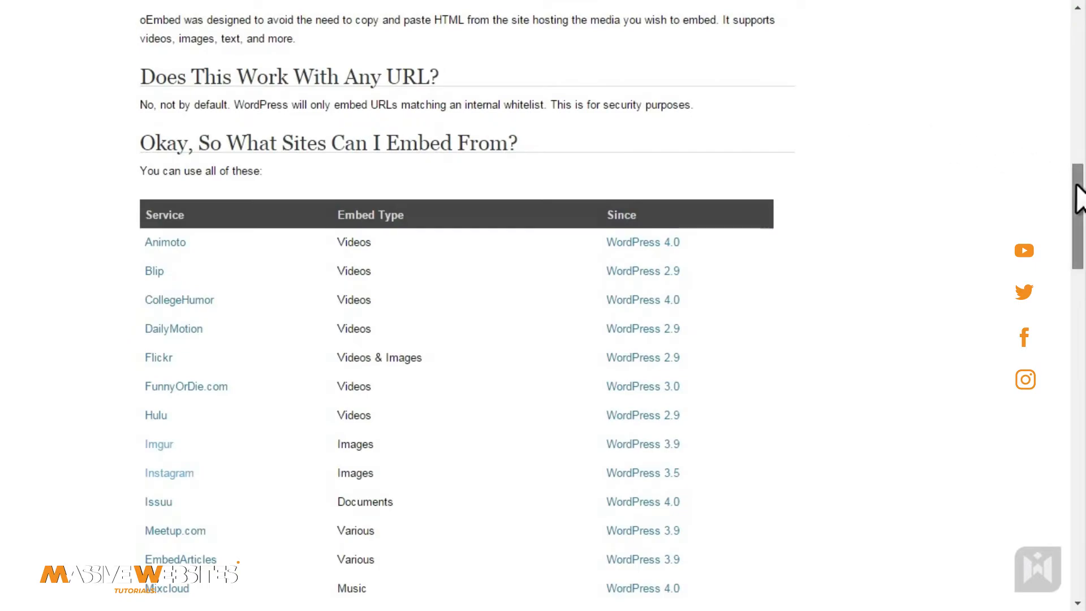
scroll(1077, 195, "down", 2)
mouse_move(1079, 202)
left_mouse_down()
mouse_move(1075, 261)
mouse_move(1075, 211)
left_mouse_up()
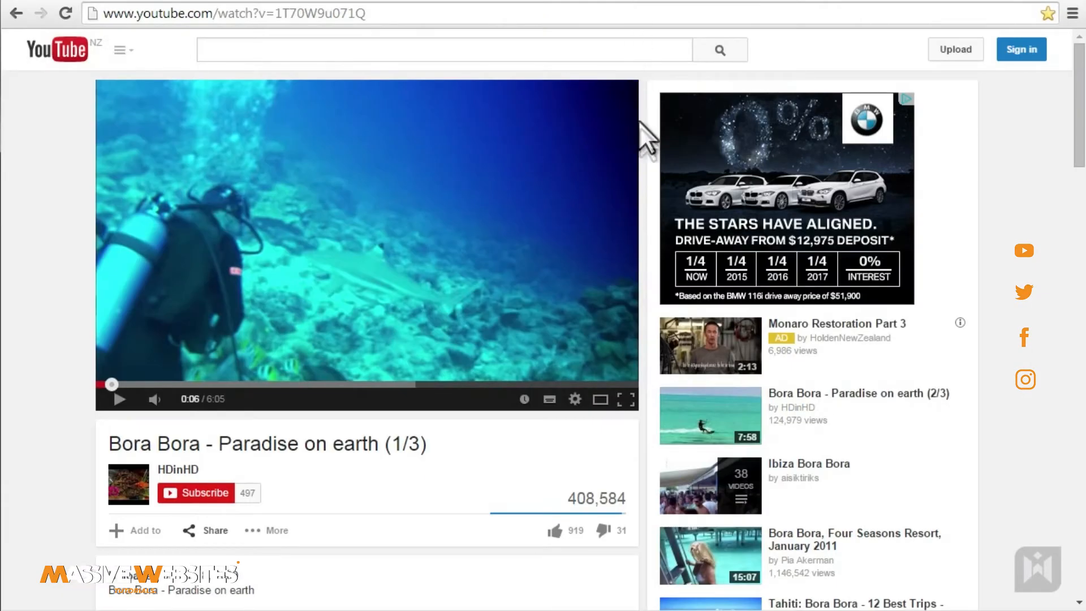
Copy the 560 × 315 iframe embed code of the YouTube video "Bora Bora - Paradise on earth (1/3)"
scroll(645, 147, "down", 5)
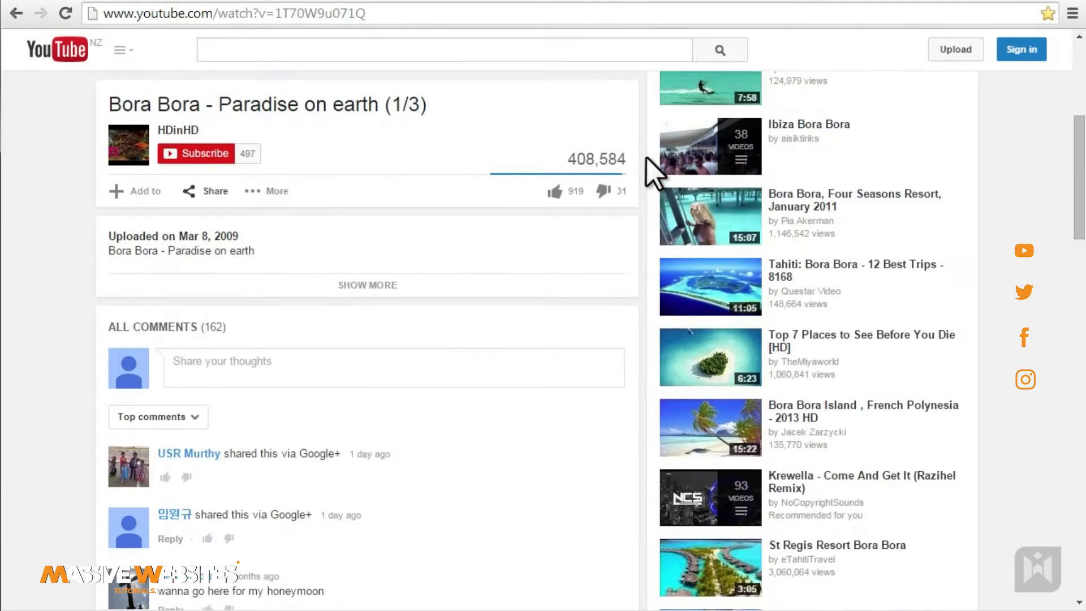
left_click(192, 192)
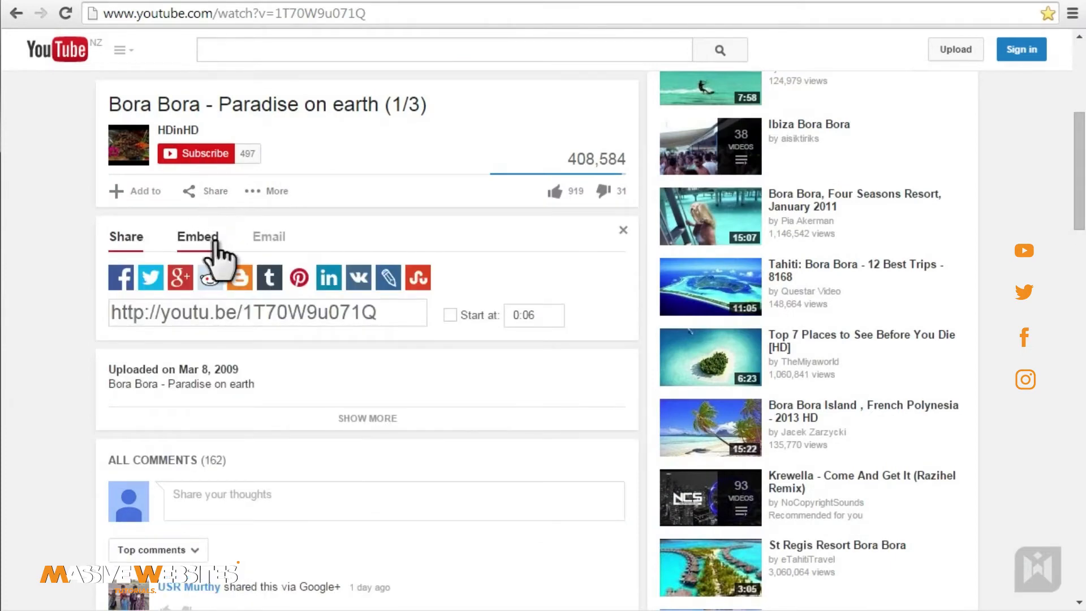
left_click(199, 237)
key("ctrl+c")
scroll(623, 304, "down", 3)
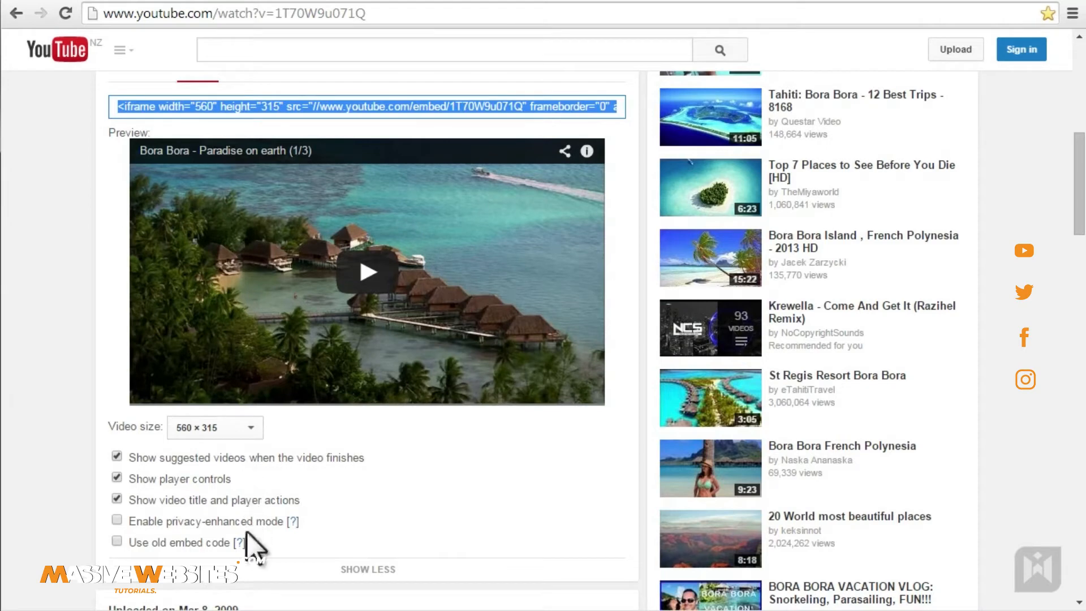
right_click(445, 111)
left_click(489, 193)
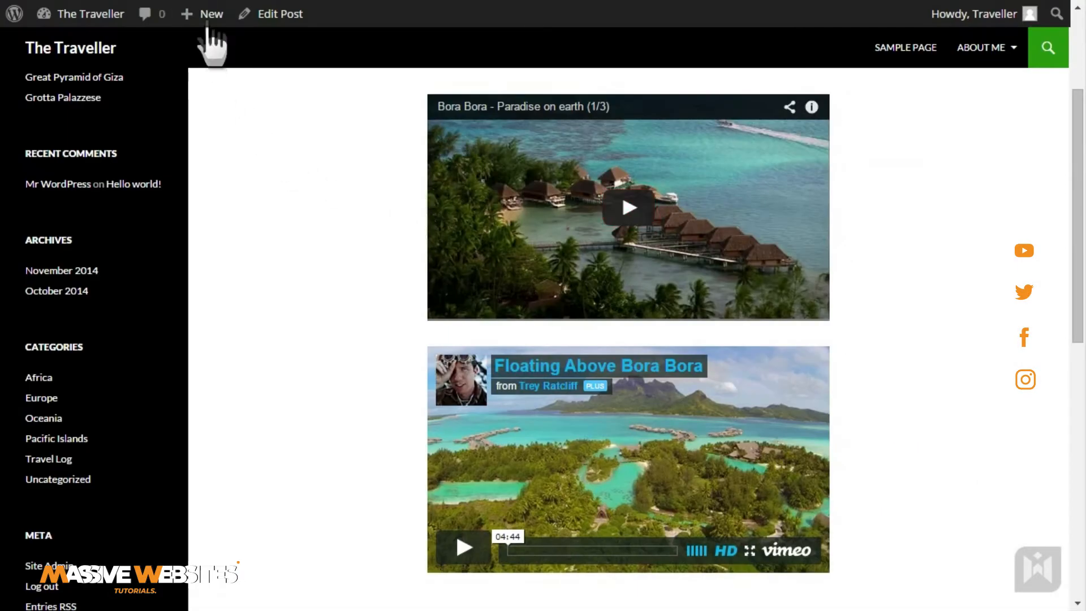
Create a new WordPress post titled "Manual Embedding Videos"
mouse_move(240, 73)
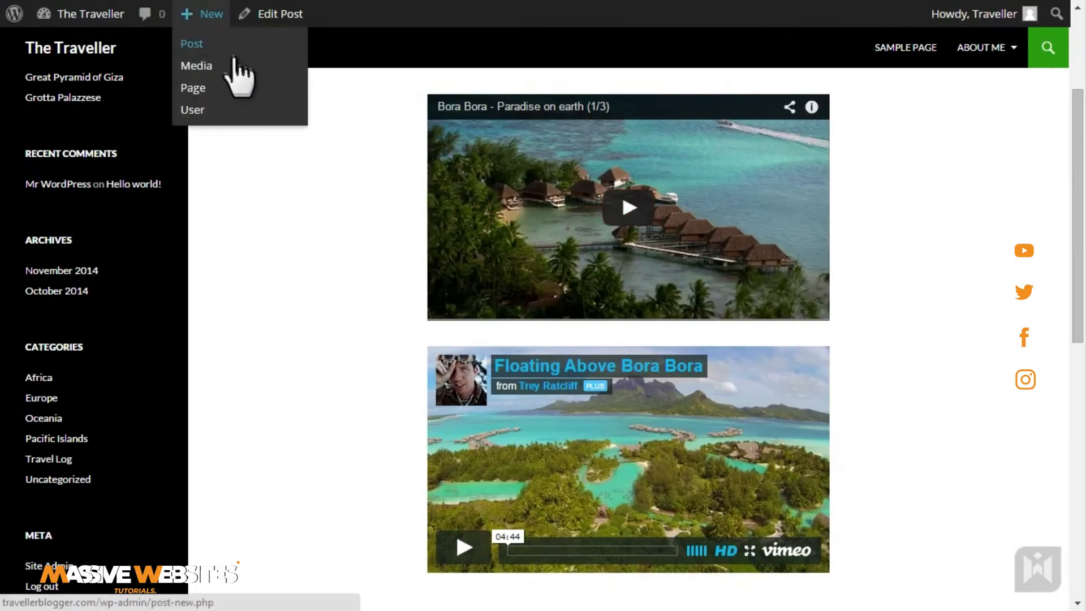
left_click(250, 51)
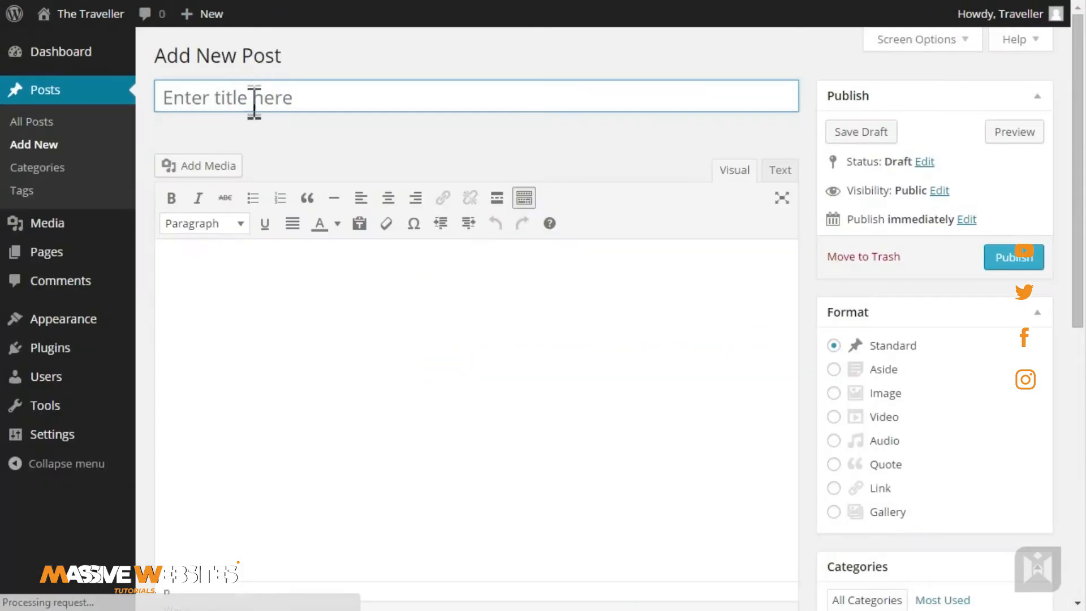
left_click(255, 103)
type("Manual")
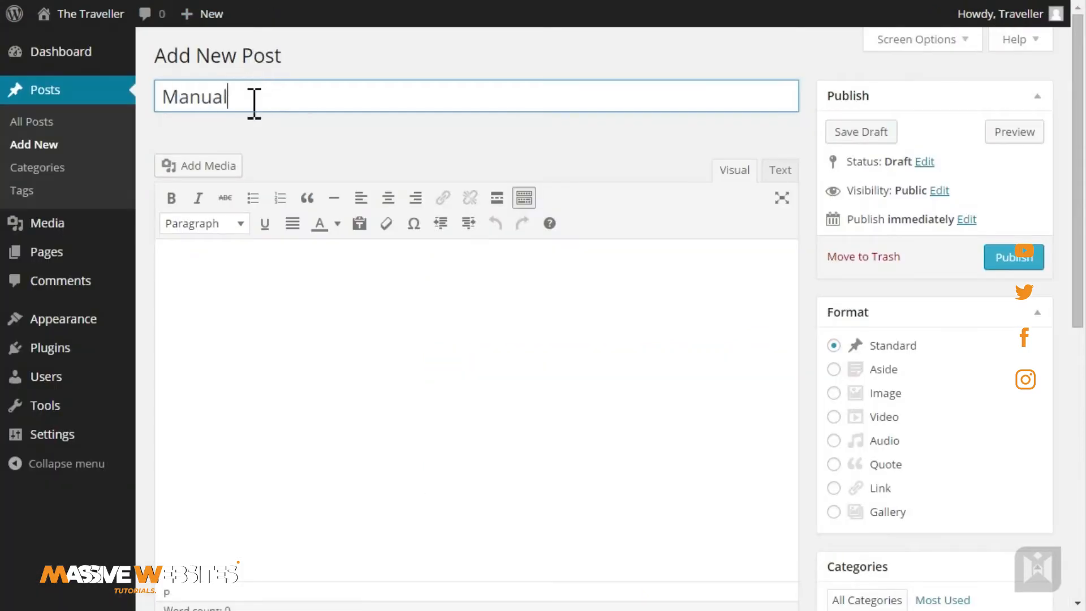
type(" Embedding Videos")
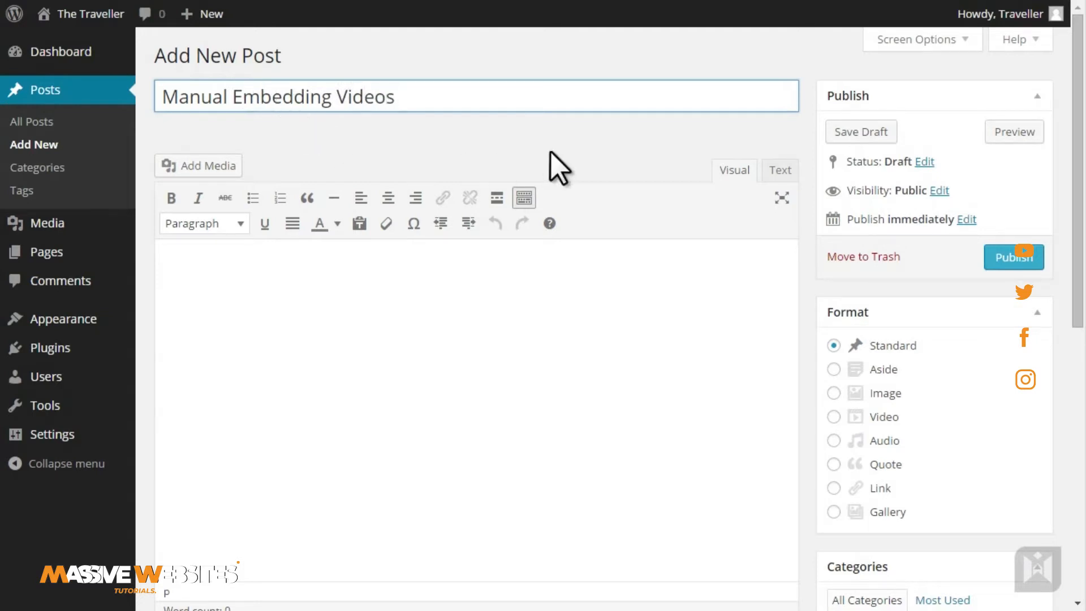
Try the YouTube iframe code in the post's Visual editor with a preview, and remove the code from the body
left_click(778, 171)
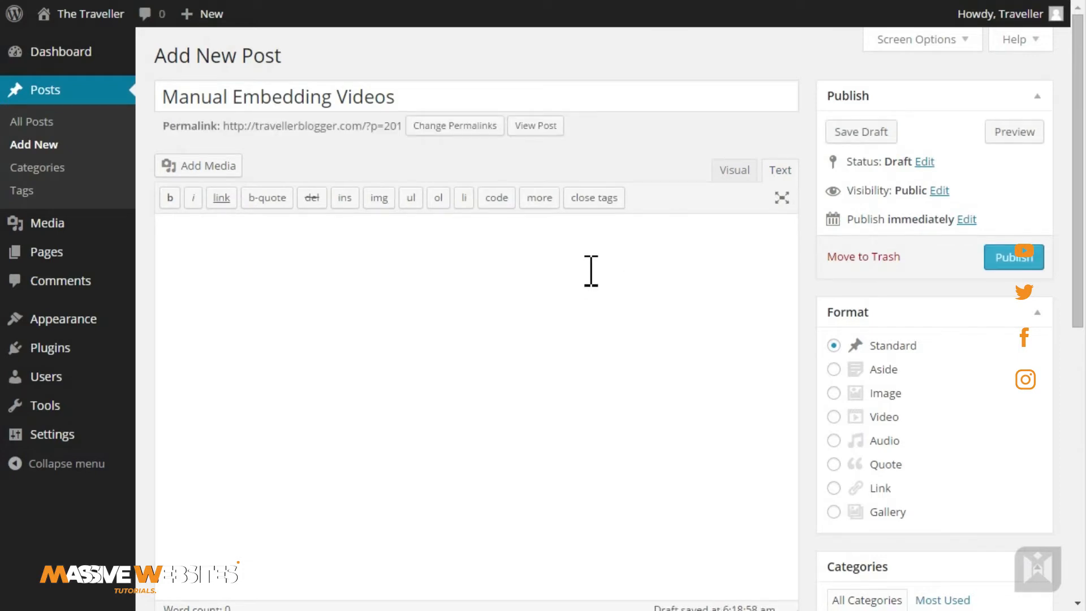
left_click(733, 176)
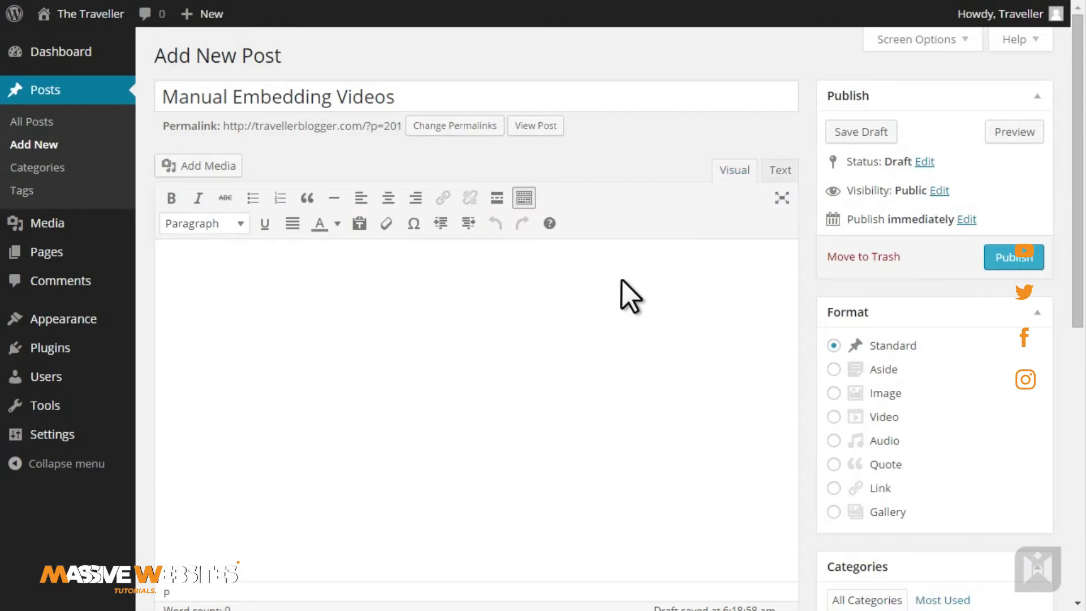
key("ctrl+v")
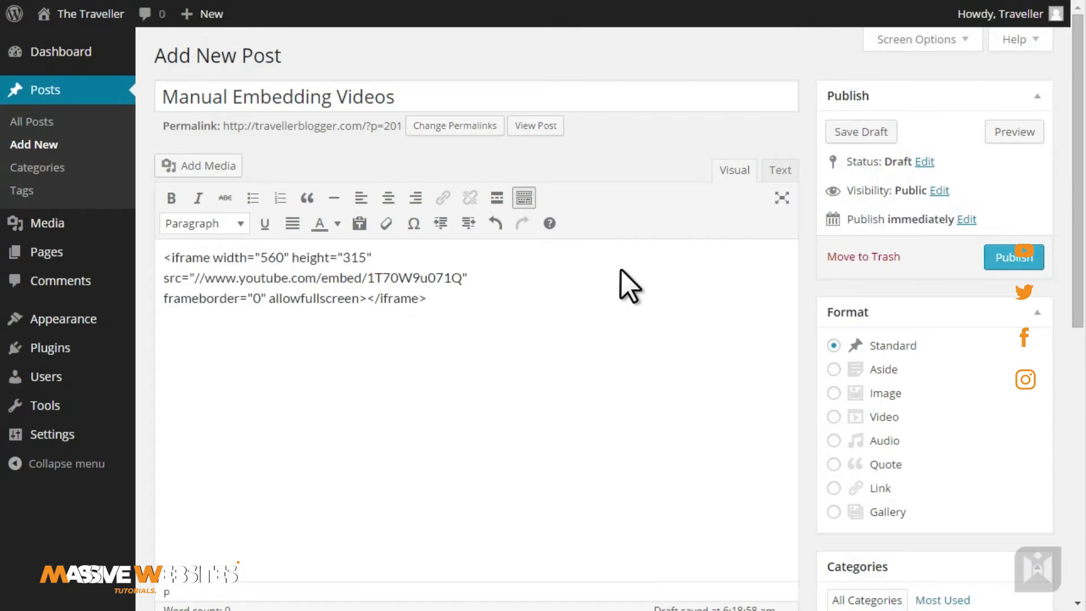
left_click(992, 160)
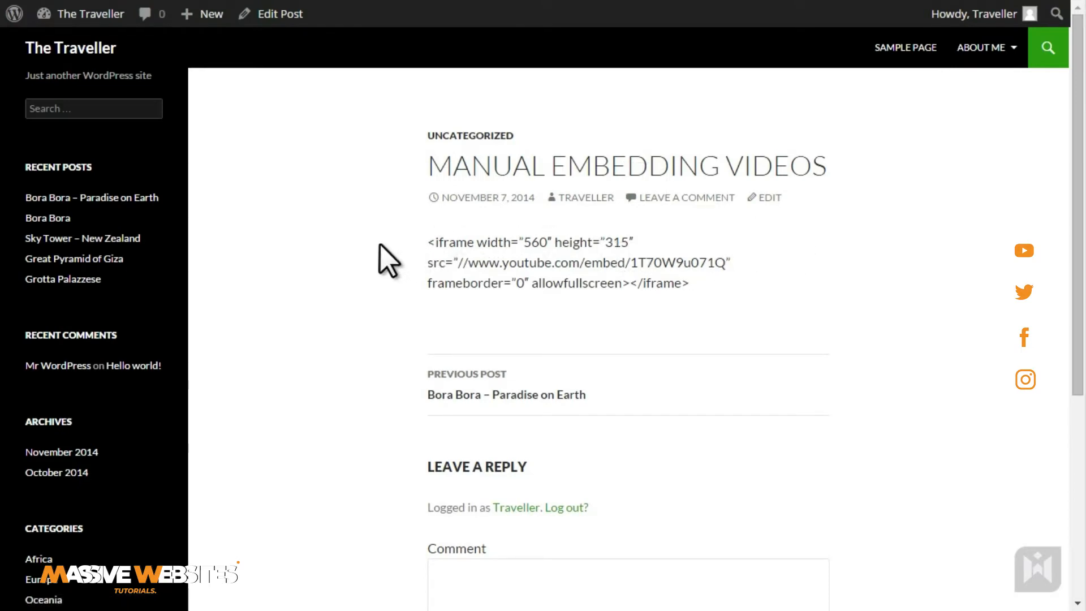
left_click(287, 0)
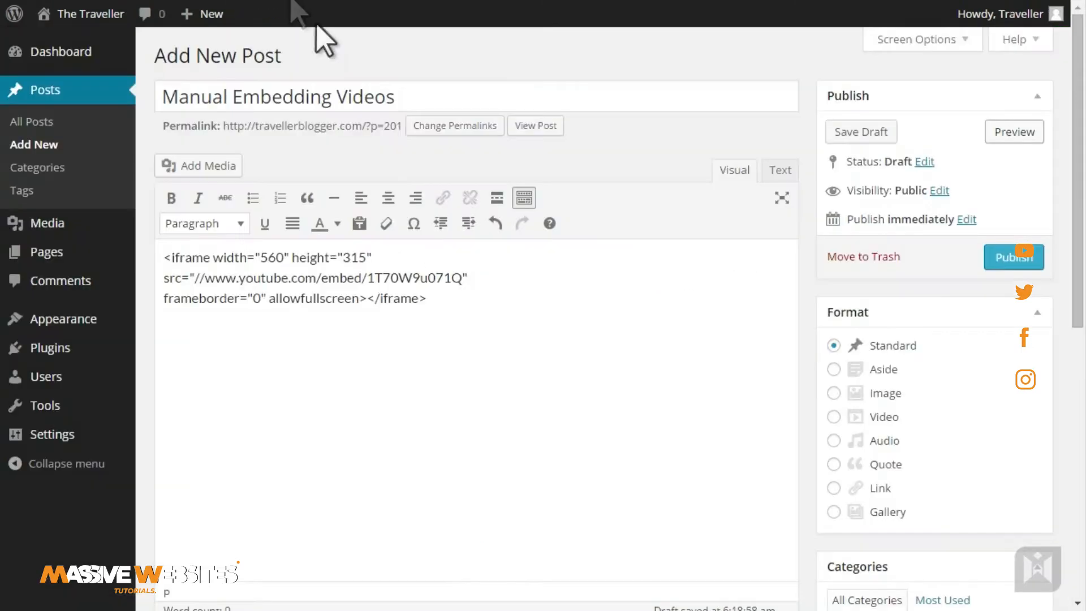
left_click_drag(421, 301, 144, 255)
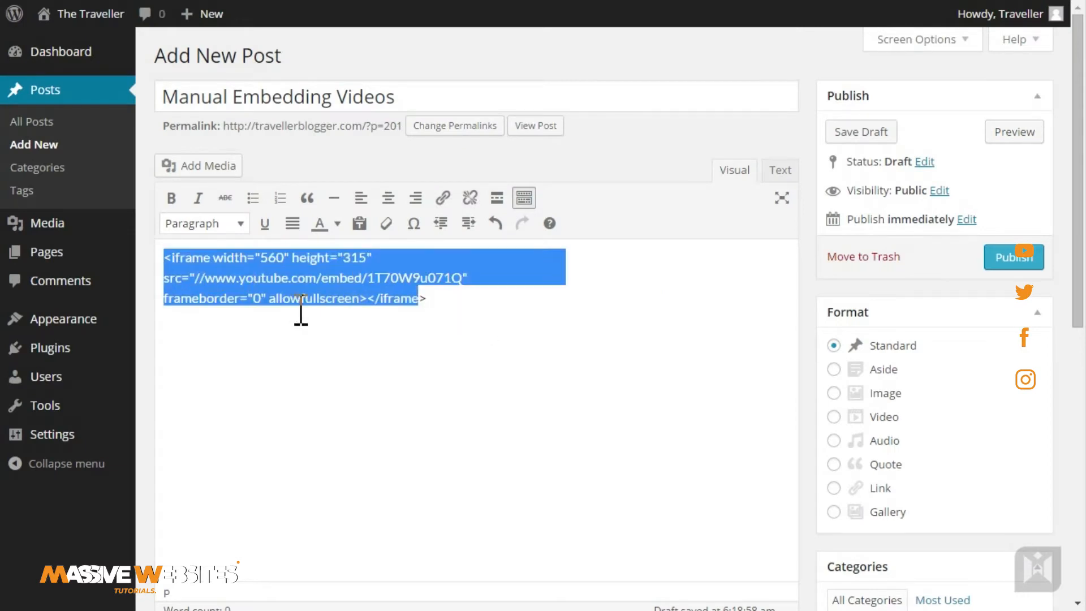
key("ctrl+x")
key("BackSpace")
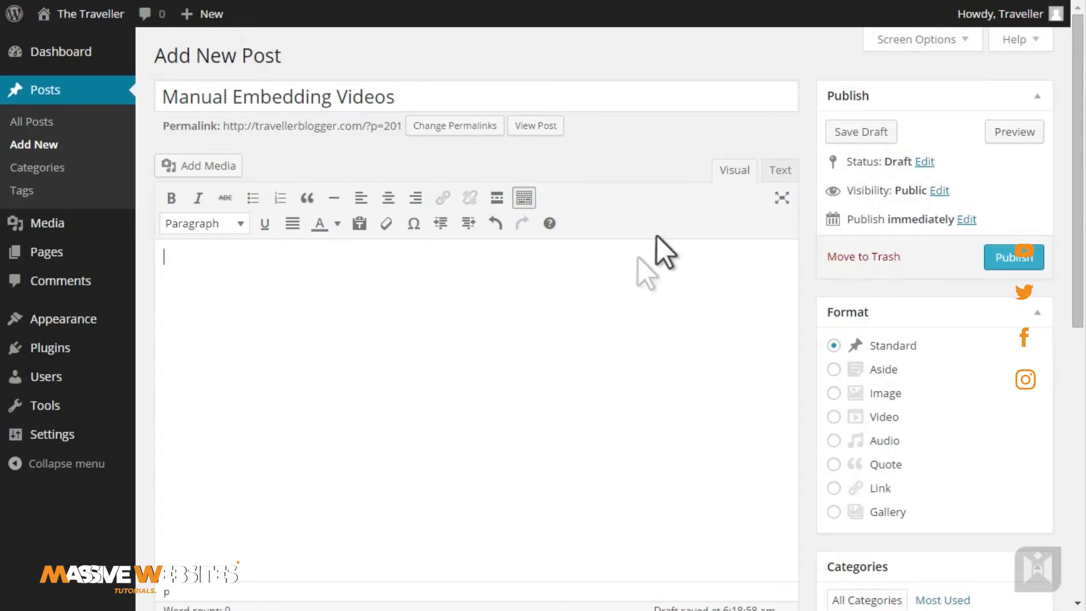
Paste the YouTube iframe code into the post body in the Text editor, and publish and view the post
left_click(779, 170)
key("ctrl+v")
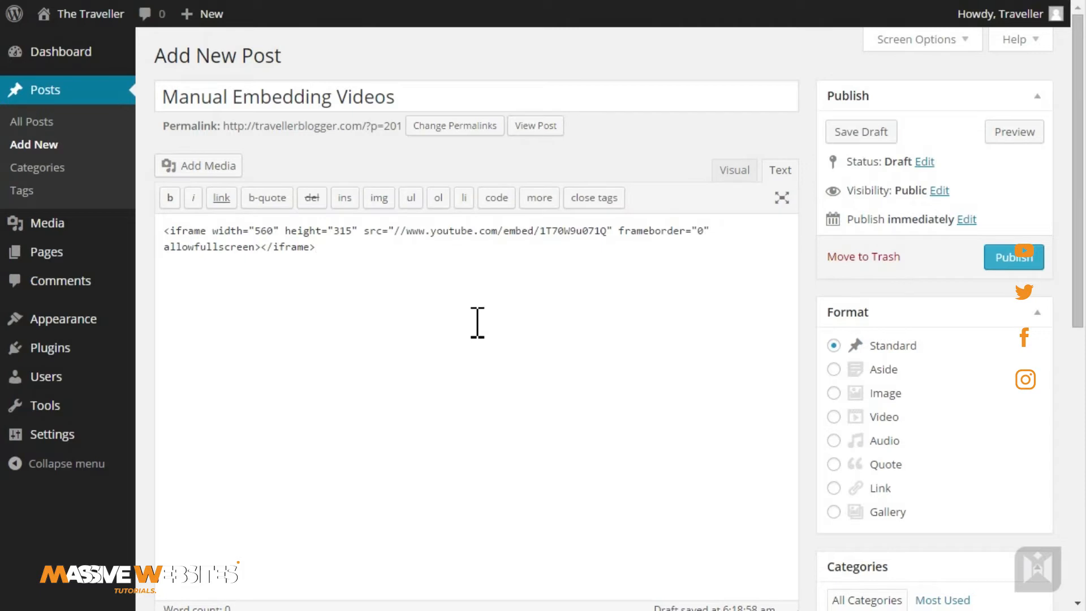
left_click(444, 101)
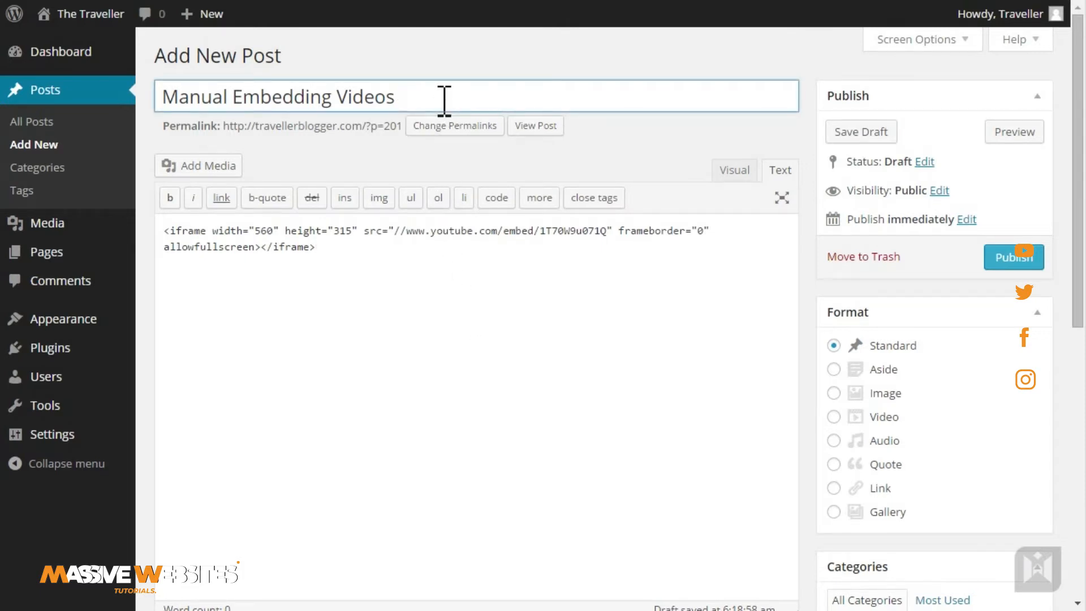
left_click(994, 263)
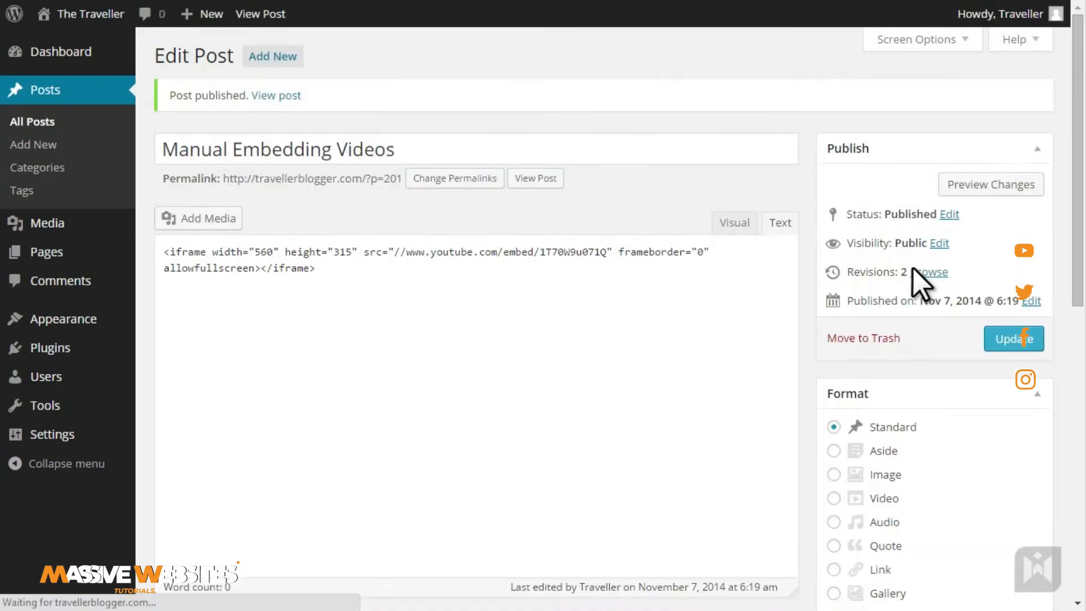
left_click(542, 187)
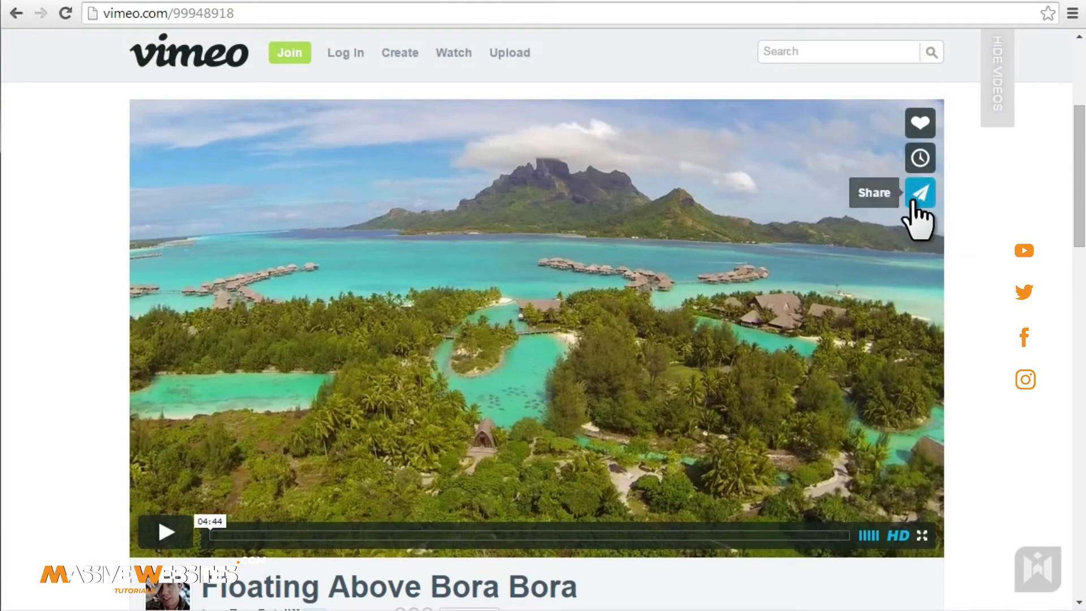
Copy the embed code of the Vimeo video "Floating Above Bora Bora" from its sharing options
left_click(914, 202)
left_click(644, 389)
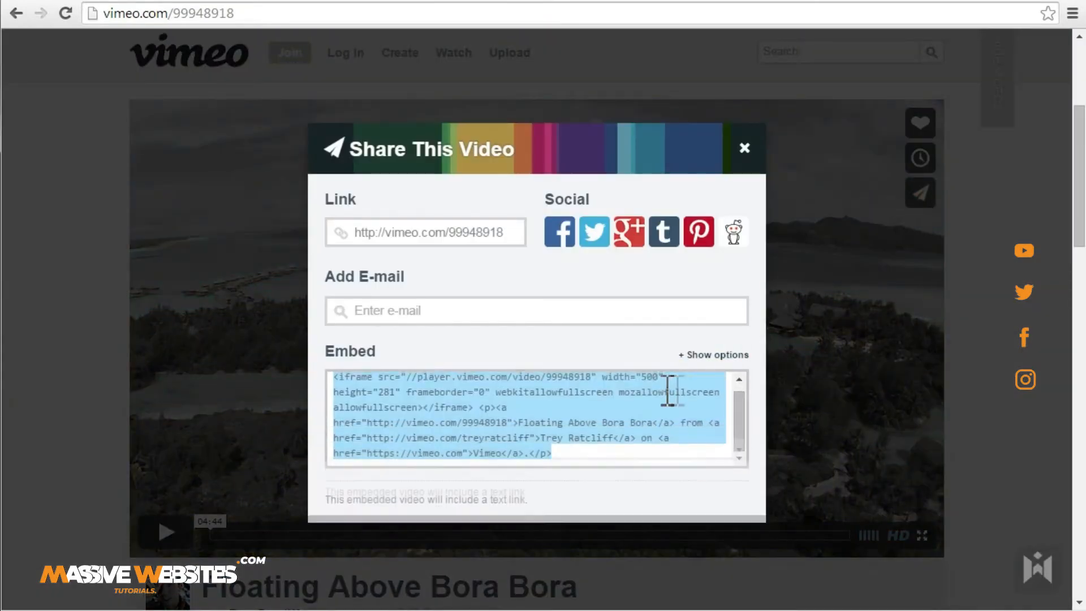
right_click(620, 393)
left_click(678, 473)
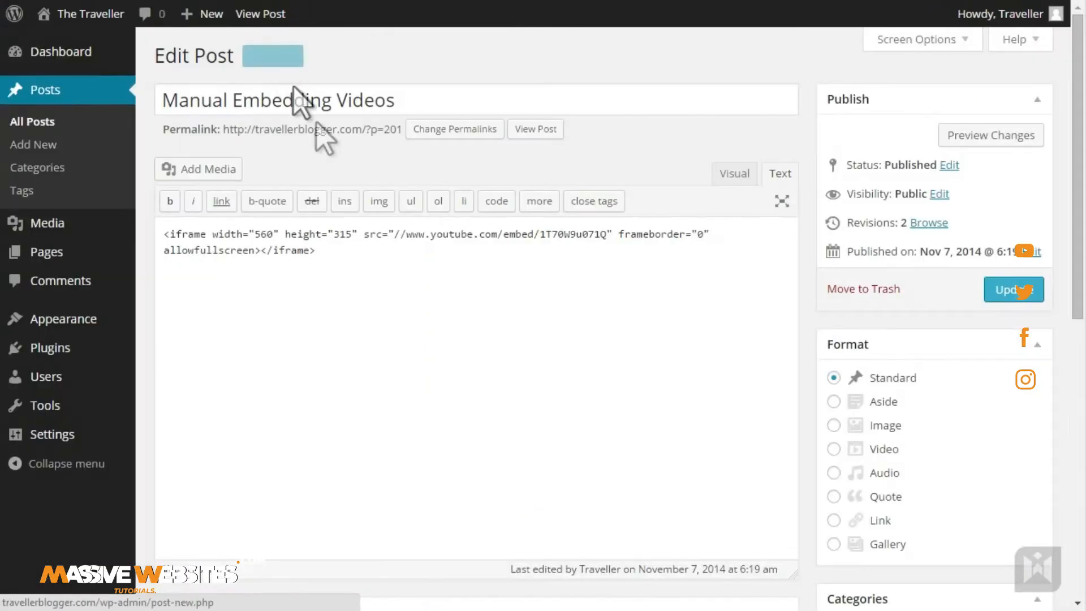
Paste the Vimeo embed code below the YouTube iframe in the "Manual Embedding Videos" post, and update and view the post
left_click(433, 283)
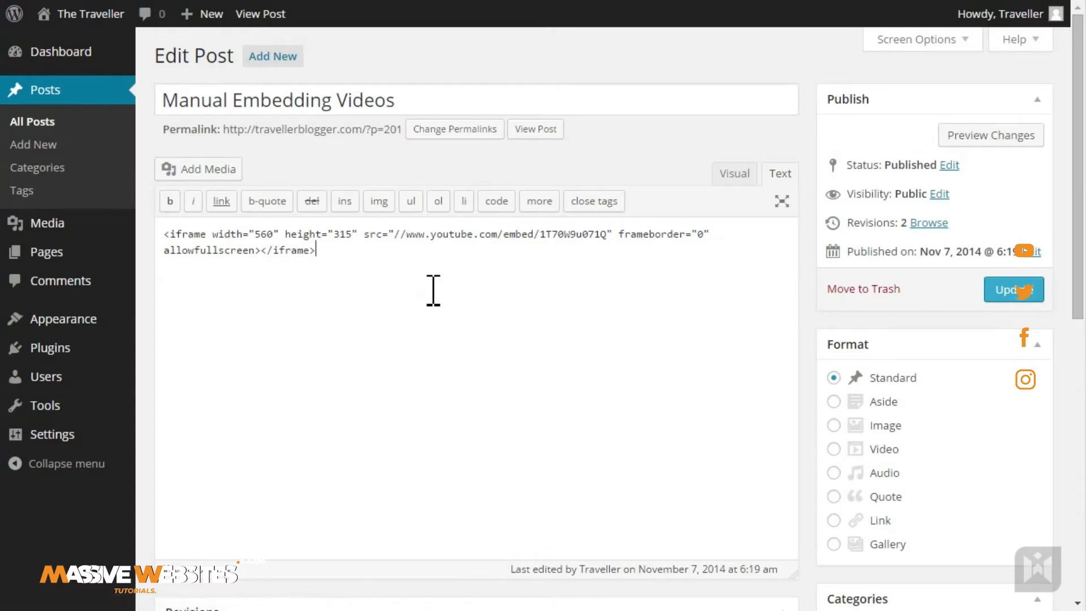
key("ctrl+v")
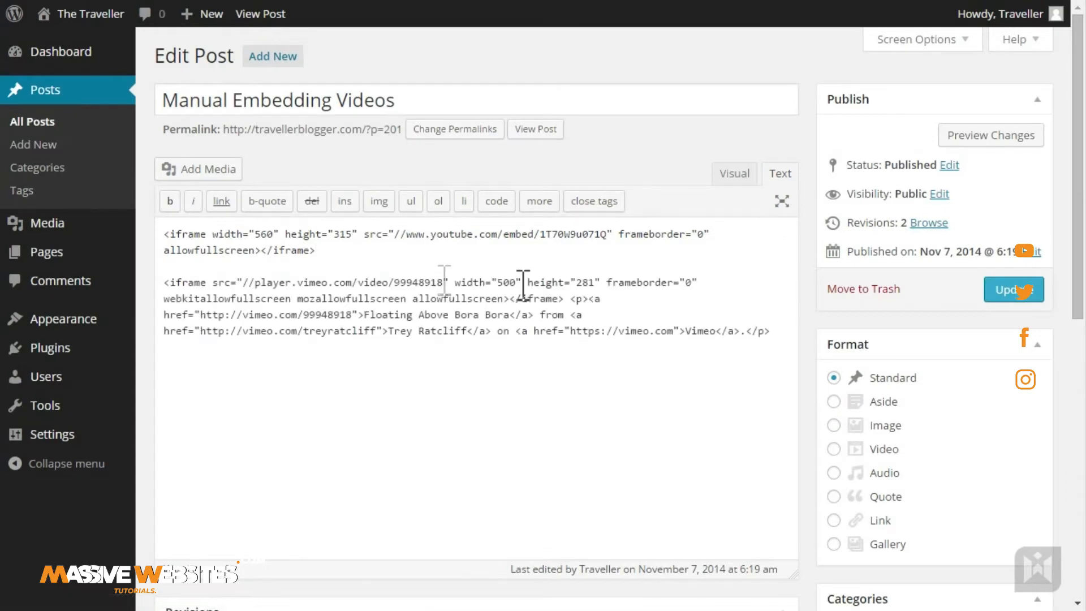
left_click(998, 296)
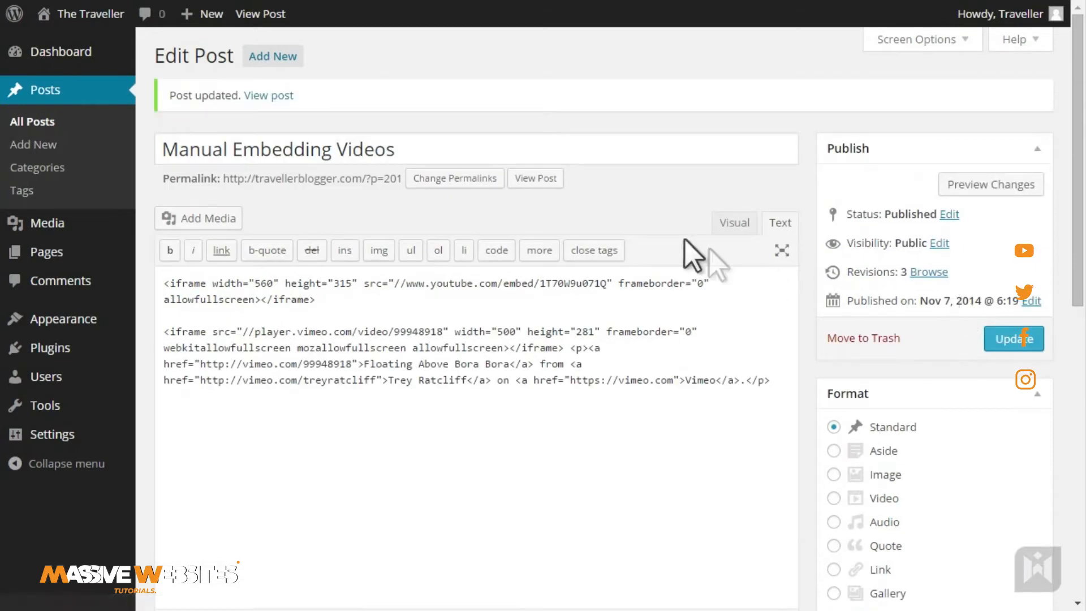
left_click(545, 179)
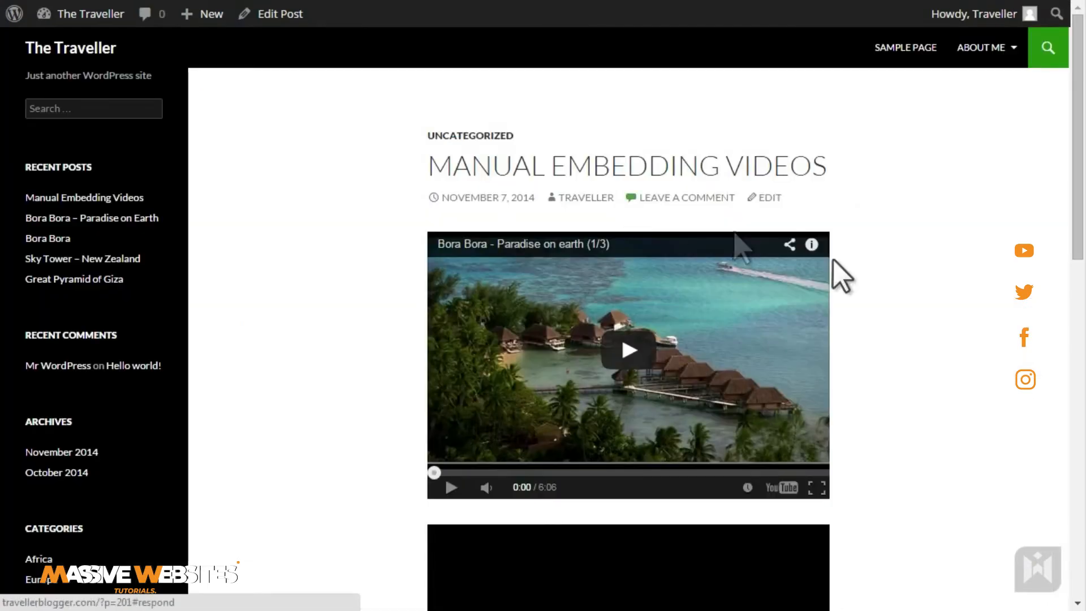
Check the embedded YouTube and Vimeo players on the published "Manual Embedding Videos" post
scroll(928, 289, "down", 3)
scroll(928, 290, "down", 2)
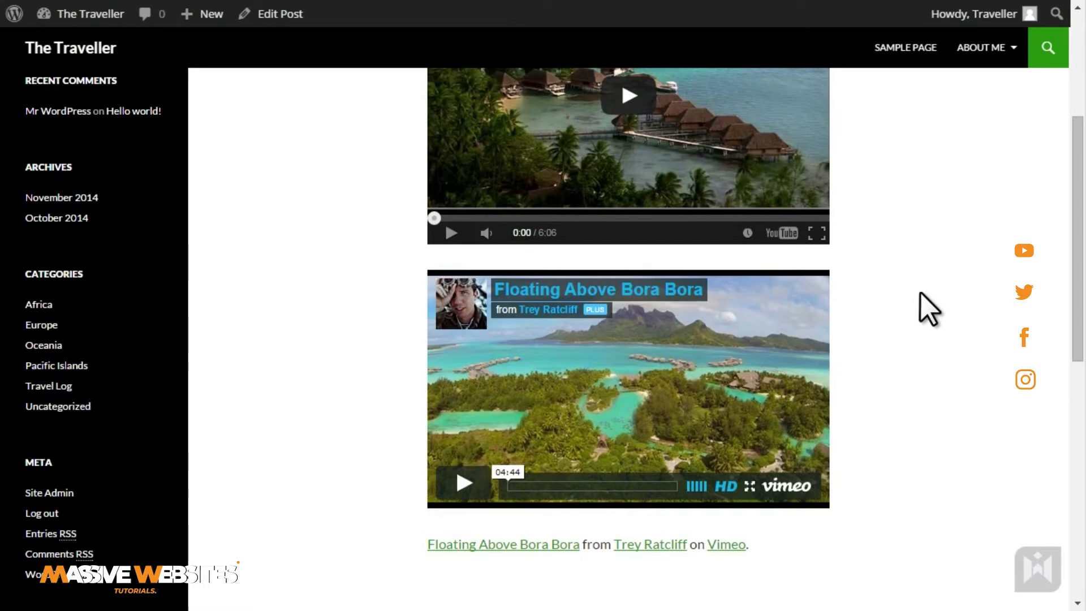
left_click_drag(1079, 323, 1075, 217)
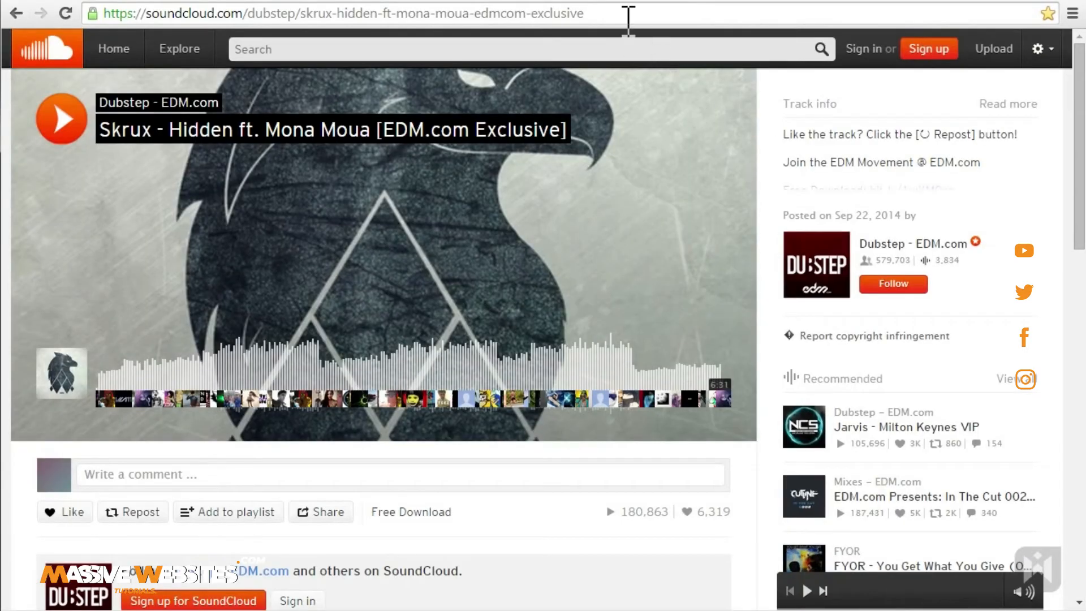
Copy the URL of the SoundCloud track "Skrux - Hidden ft. Mona Moua" and start a new post titled "Soundcloud"
left_click(628, 14)
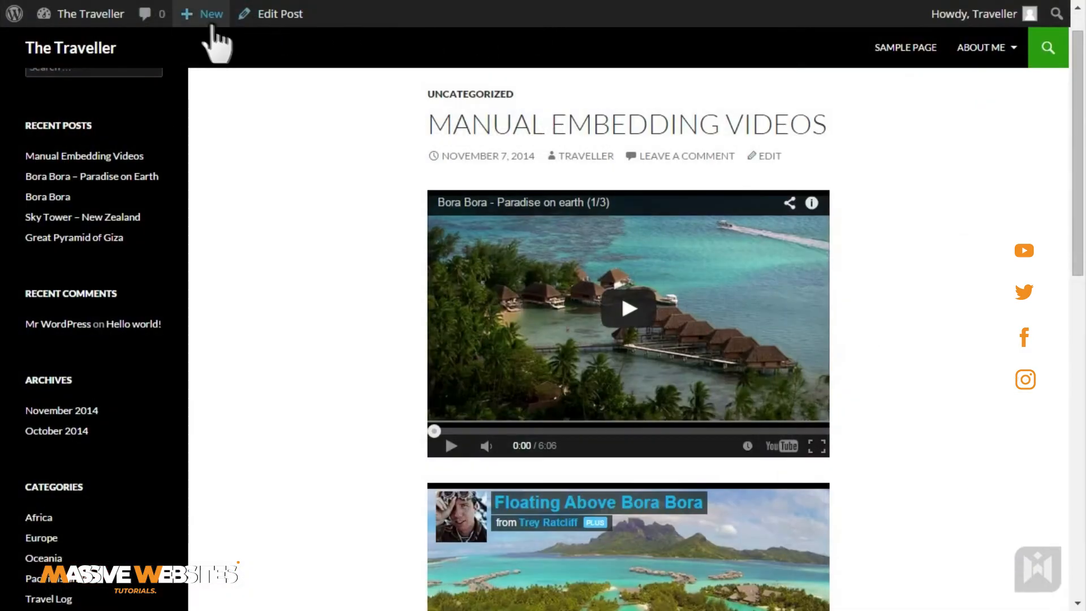
mouse_move(212, 17)
left_click(224, 45)
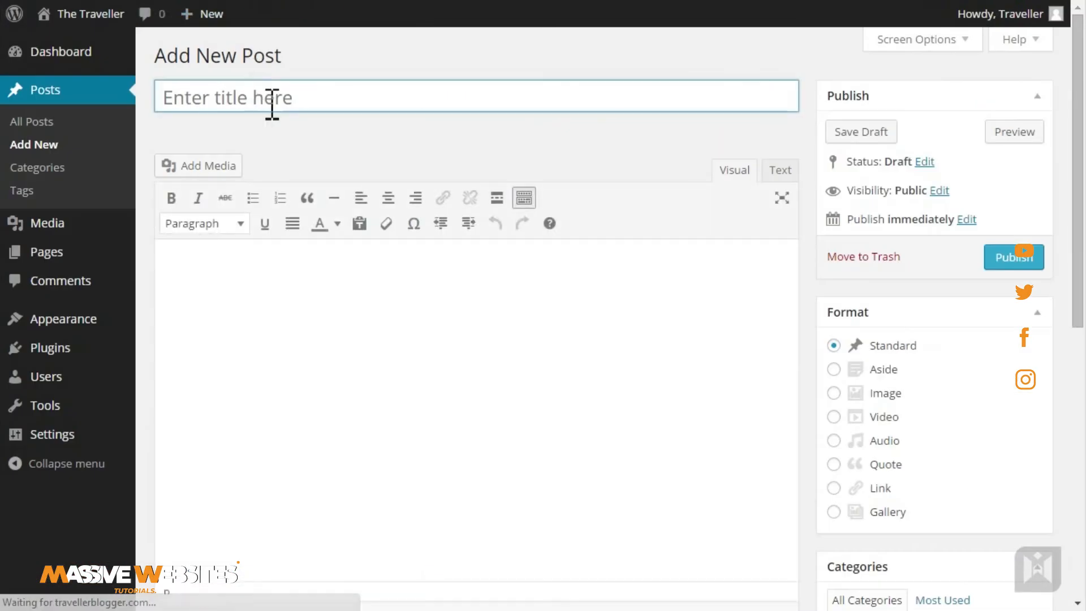
left_click(272, 102)
type("So")
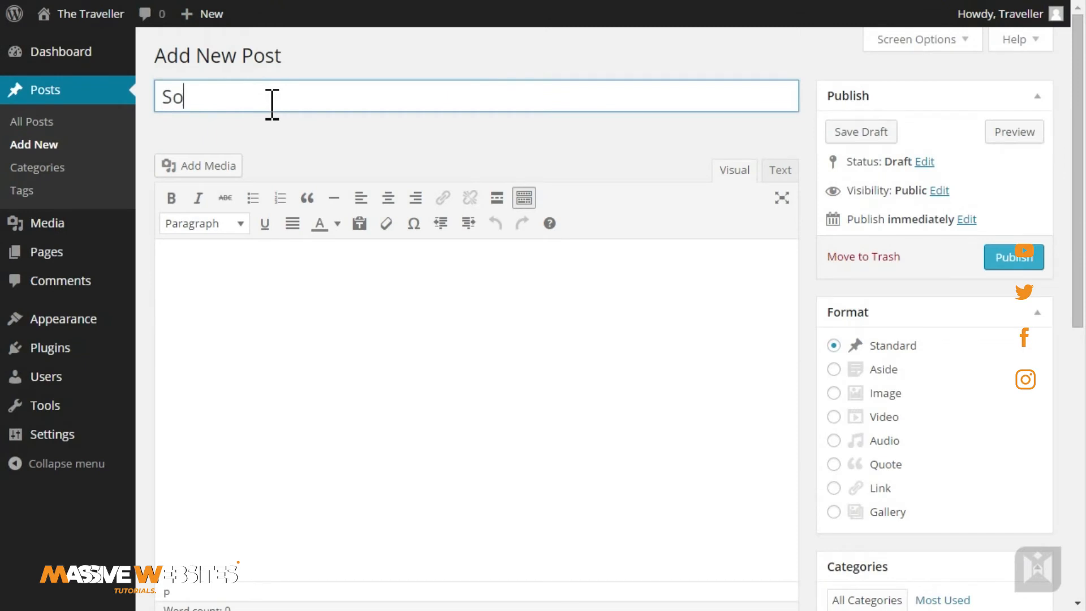
type("undcloud")
Paste the SoundCloud URL into the post body, set the post format to Audio, and publish and view the post
left_click(486, 328)
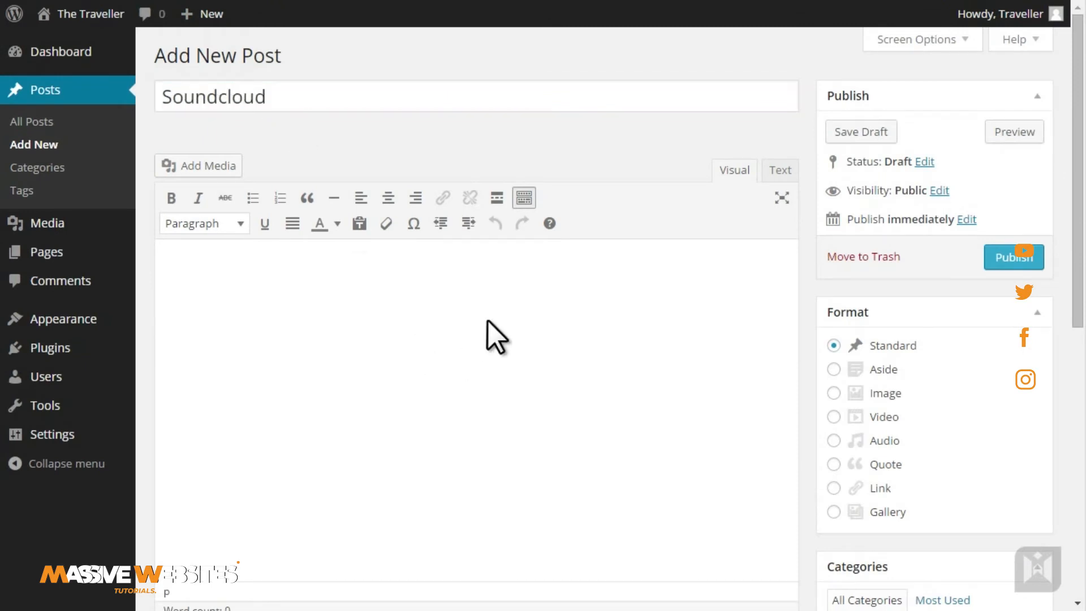
key("ctrl+v")
left_click(880, 441)
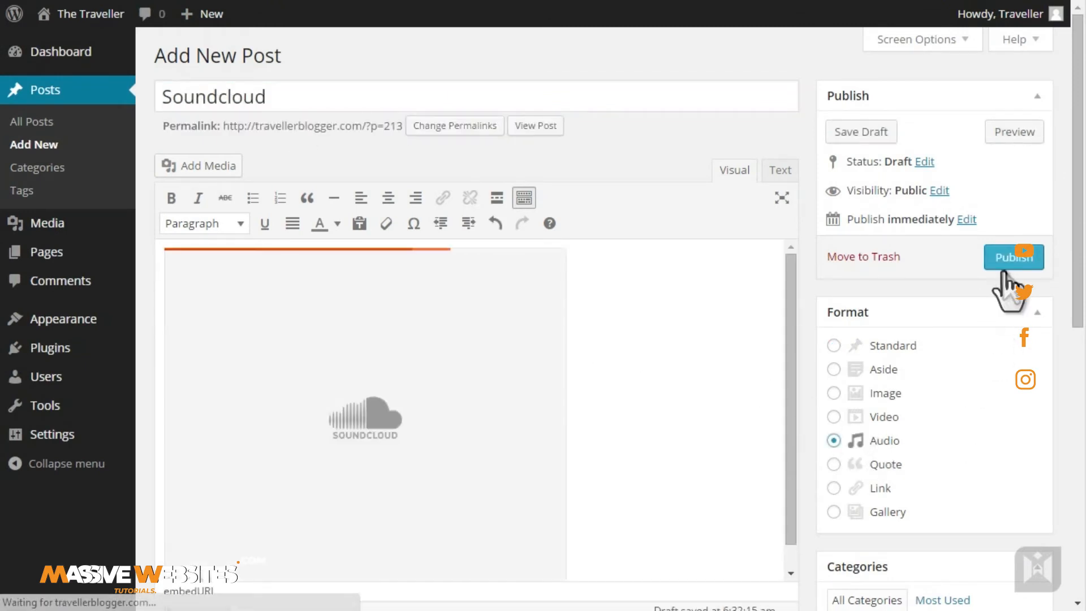
left_click(1007, 261)
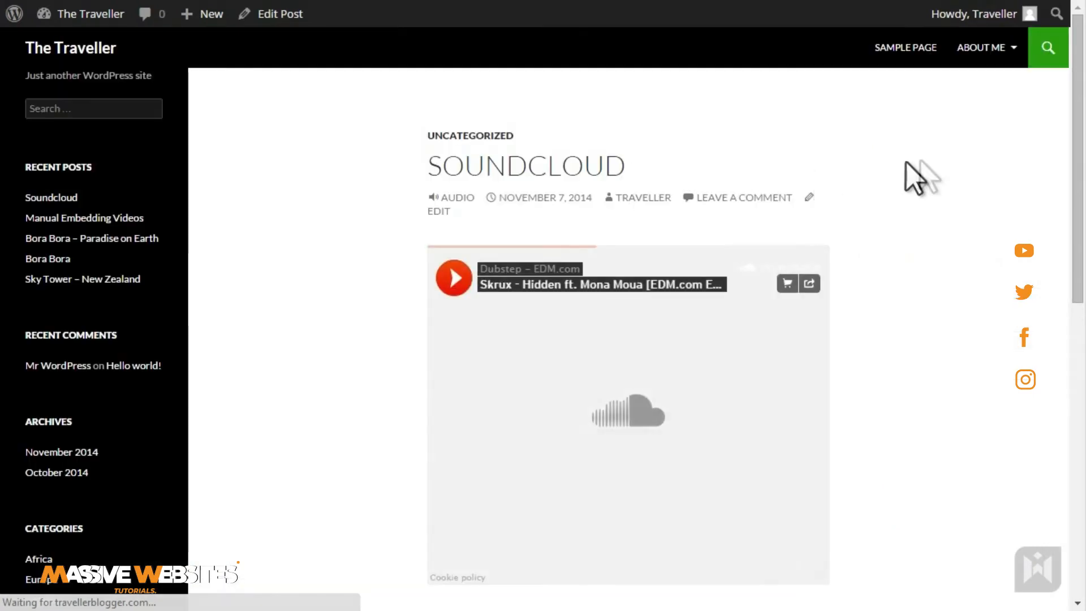
left_click_drag(1079, 189, 1081, 206)
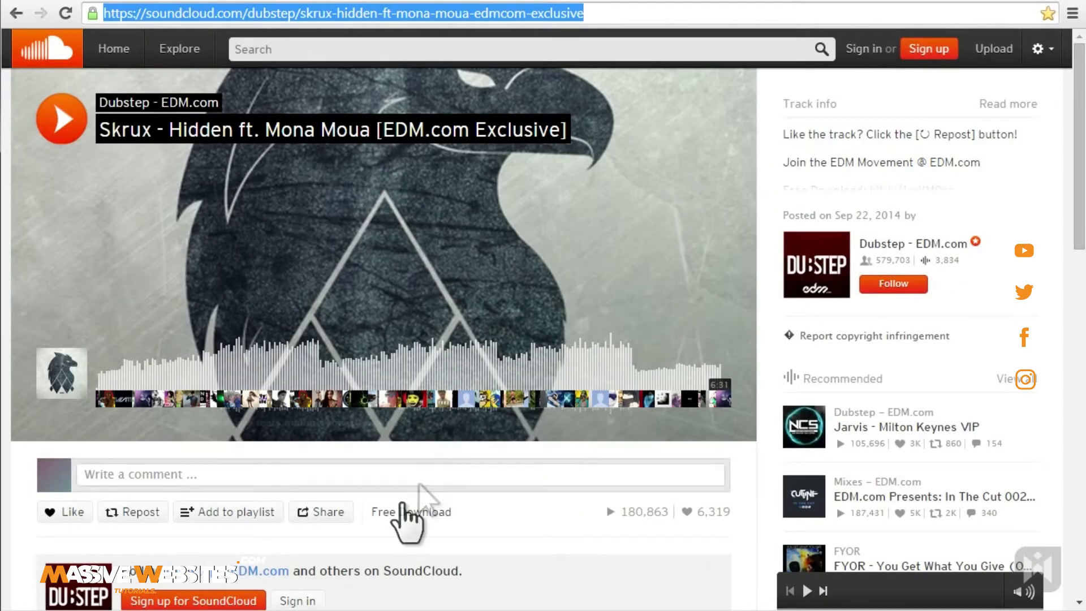
Open the SoundCloud track's embed options and choose the compact player style with artwork beside the waveform
left_click(338, 515)
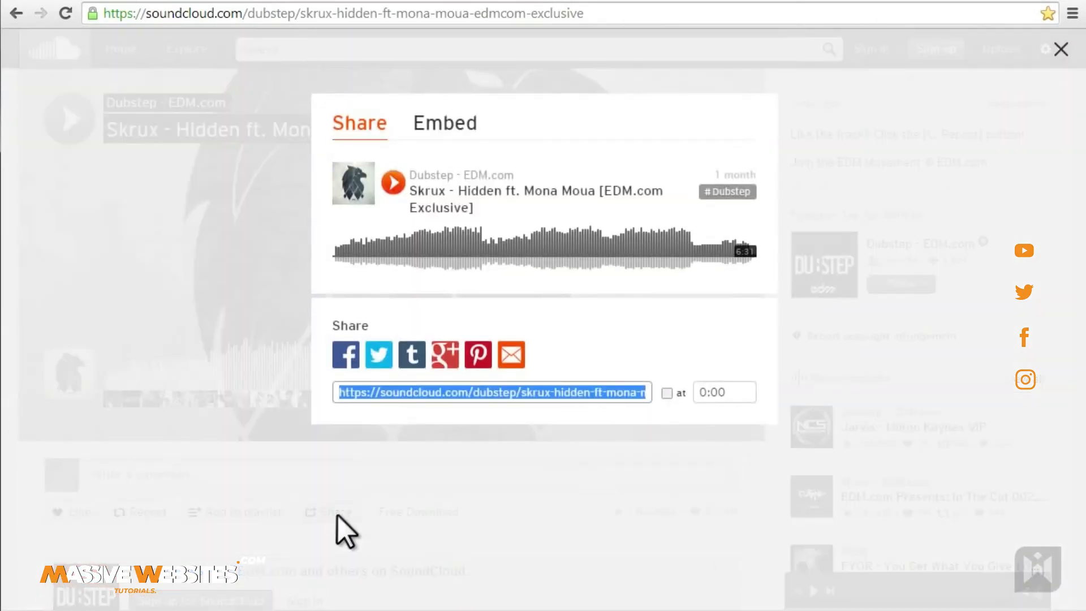
left_click(462, 124)
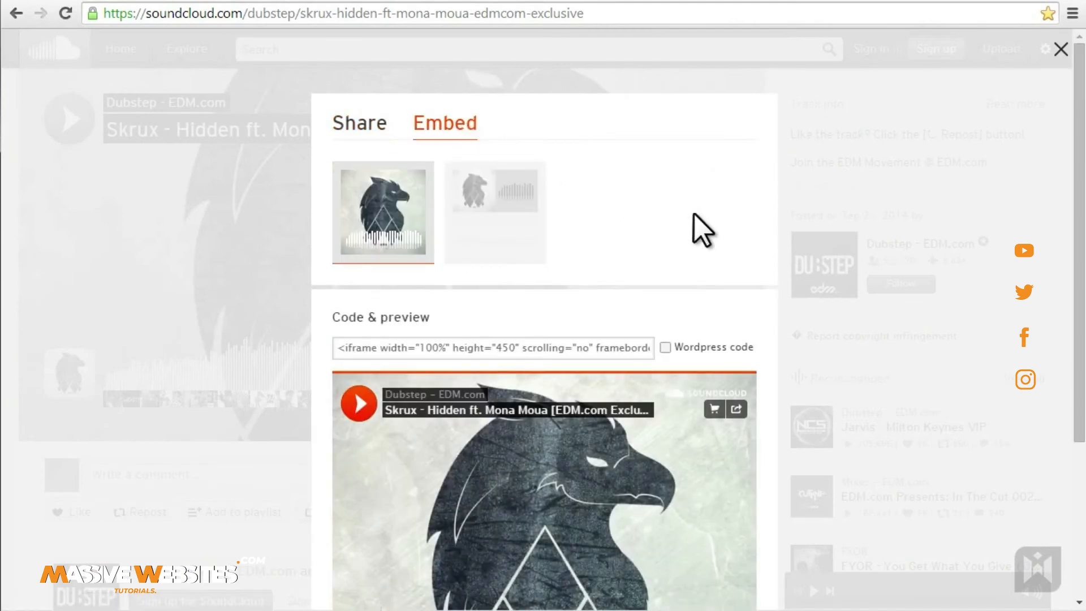
left_click(502, 236)
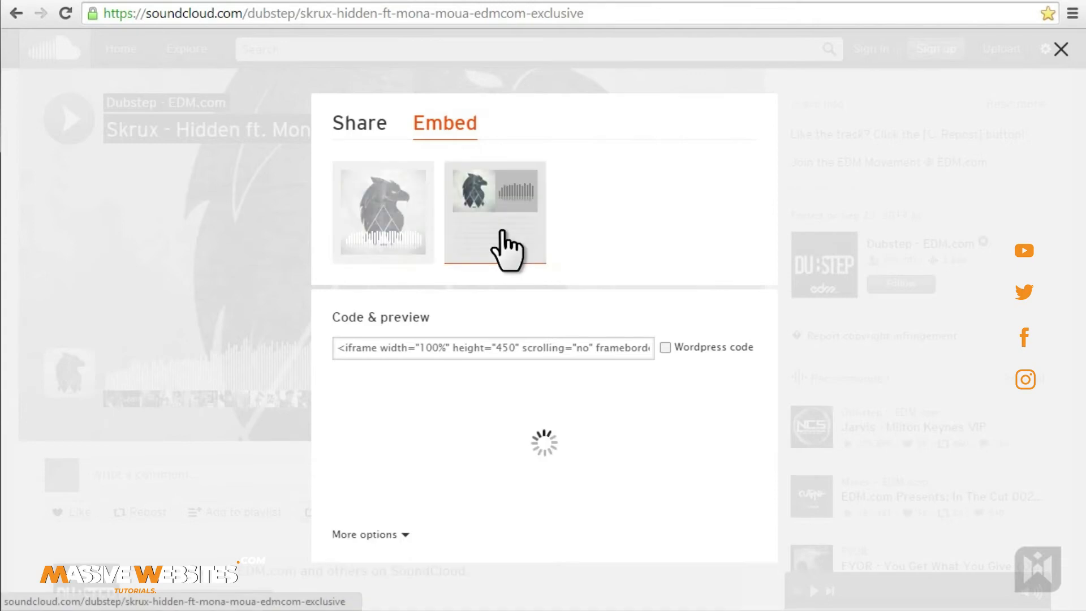
left_click(394, 233)
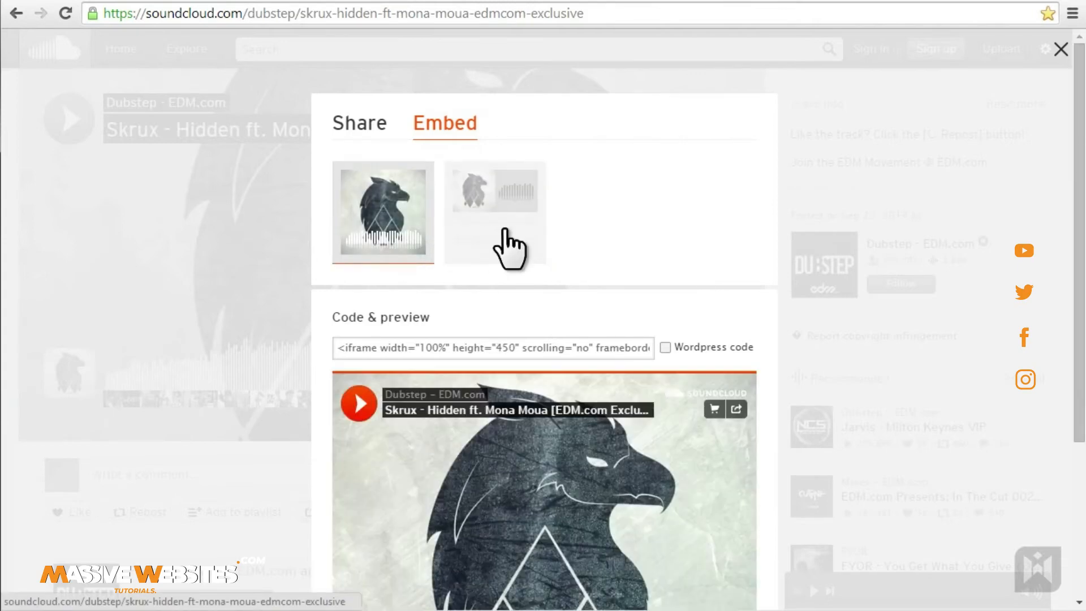
left_click(509, 246)
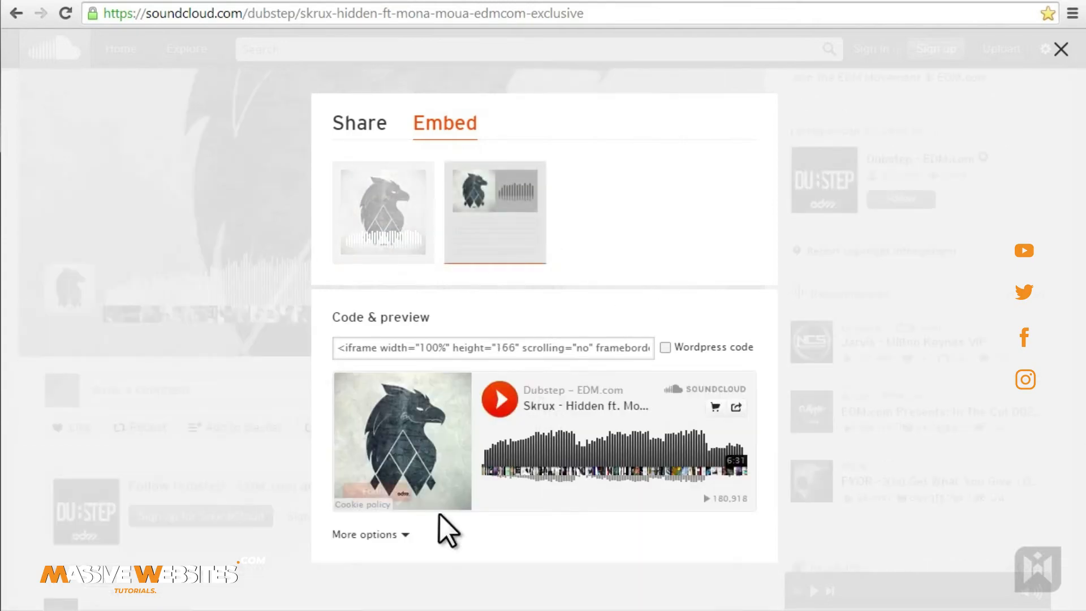
Expand the additional player options and copy the compact player's iframe embed code
left_click(405, 535)
scroll(442, 542, "down", 1)
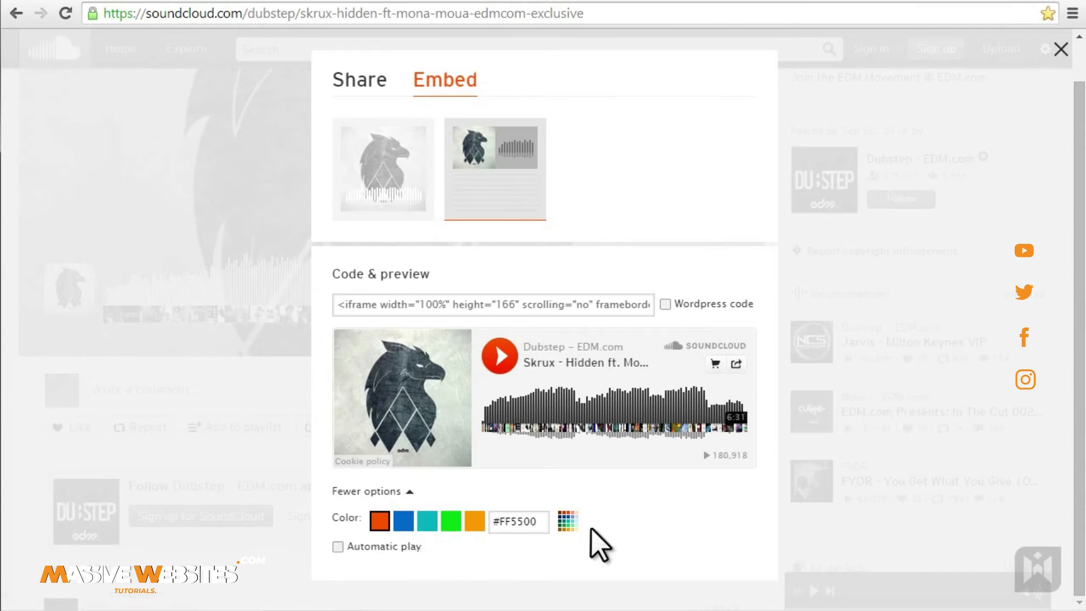
left_click(586, 307)
right_click(587, 307)
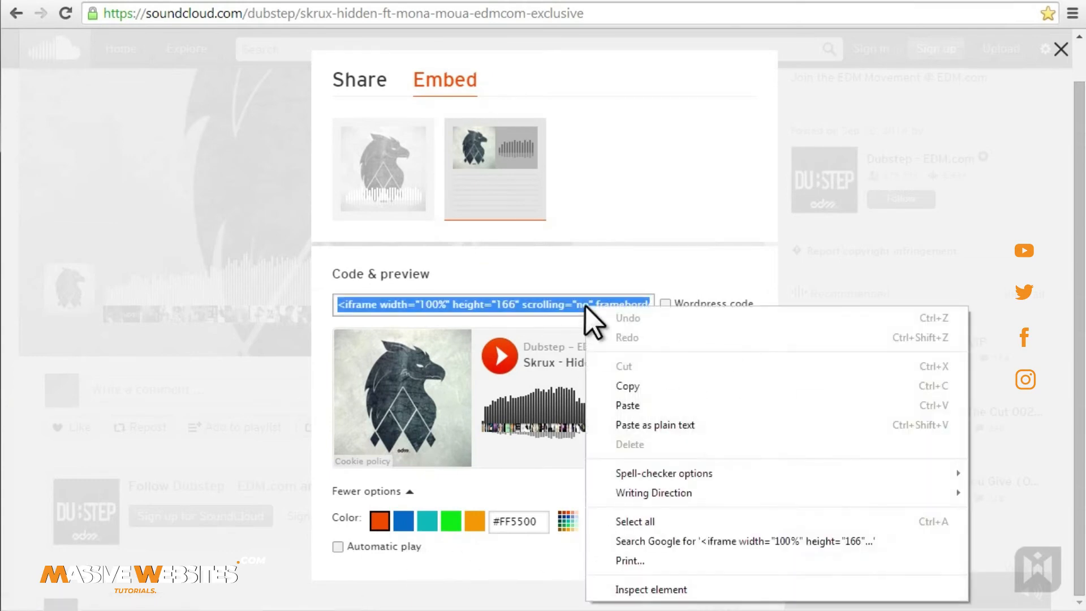
left_click(628, 385)
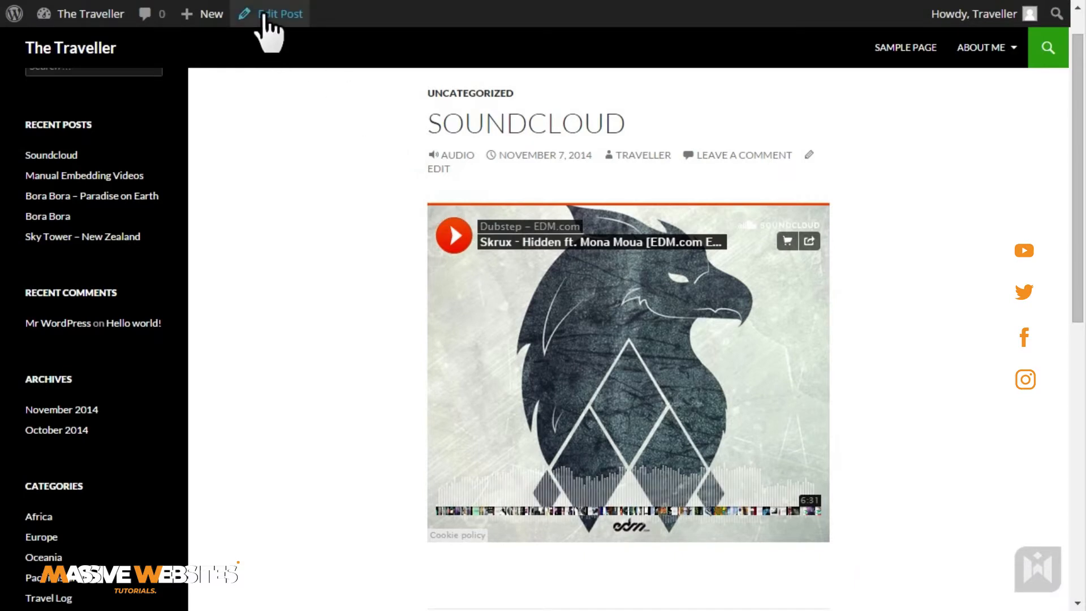
Paste the iframe code below the track URL in the "Soundcloud" post's Text editor, and update and view the post
left_click(264, 15)
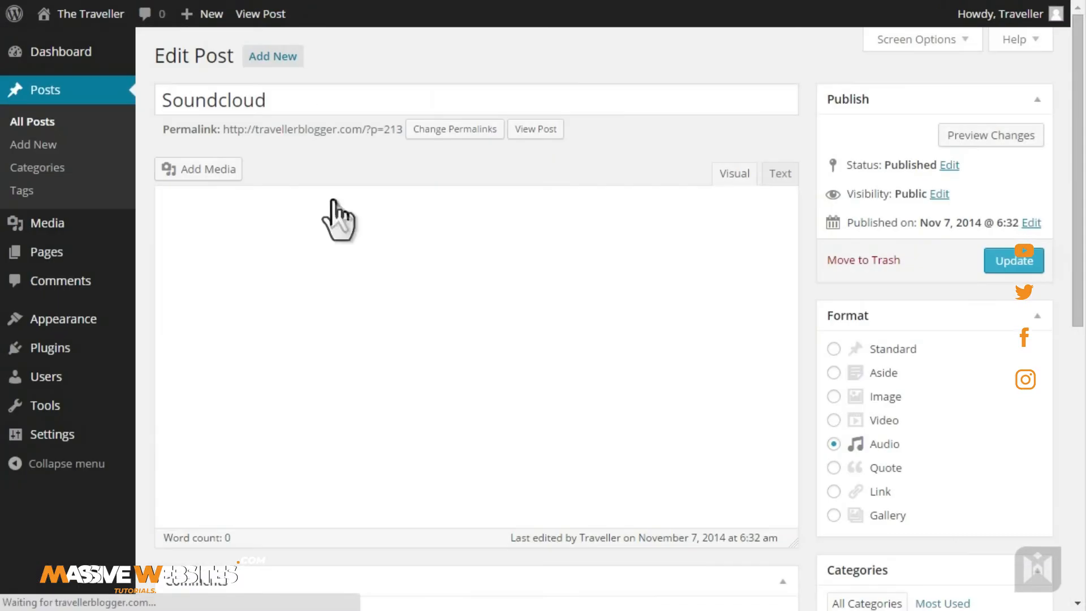
left_click(777, 182)
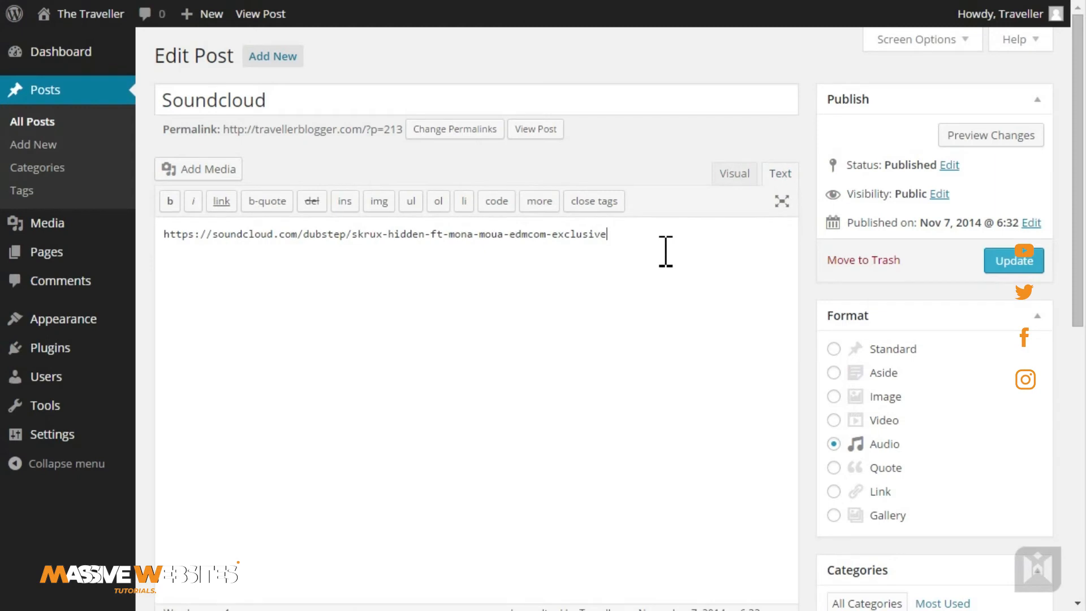
key("ctrl+v")
left_click(996, 259)
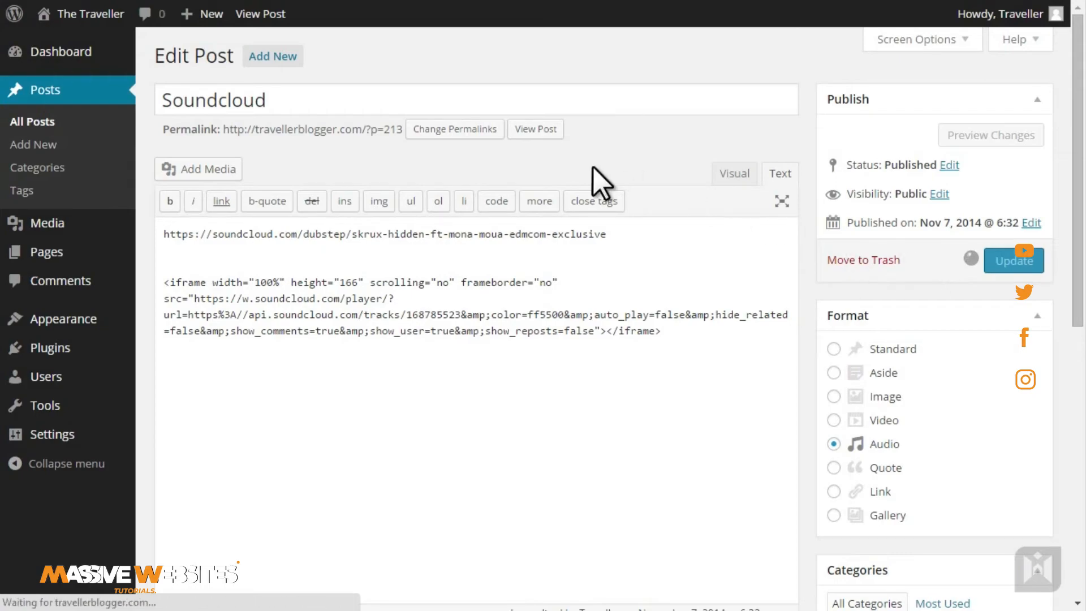
left_click(543, 180)
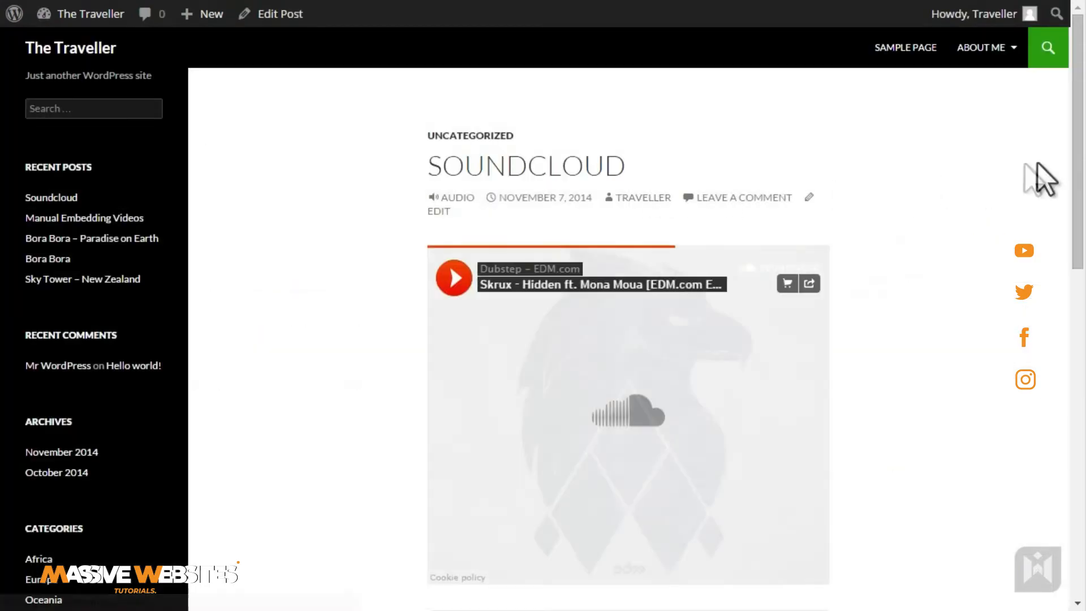
left_click_drag(1075, 180, 1082, 304)
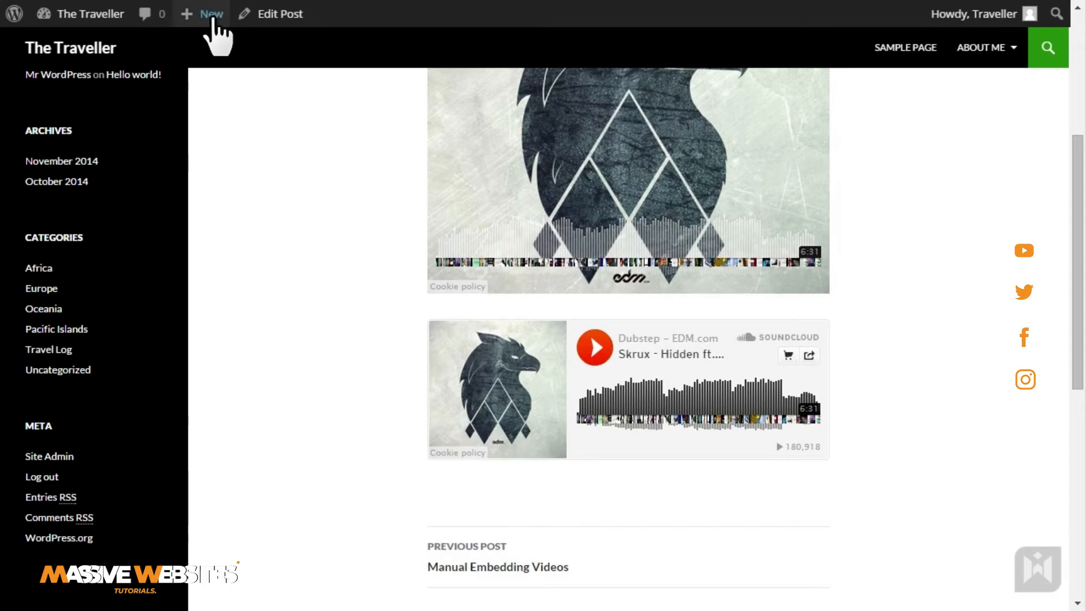
Create a new page titled "My Travel Playlist" with the body text "This is my travel playlist." in the Visual editor
mouse_move(210, 17)
left_click(249, 89)
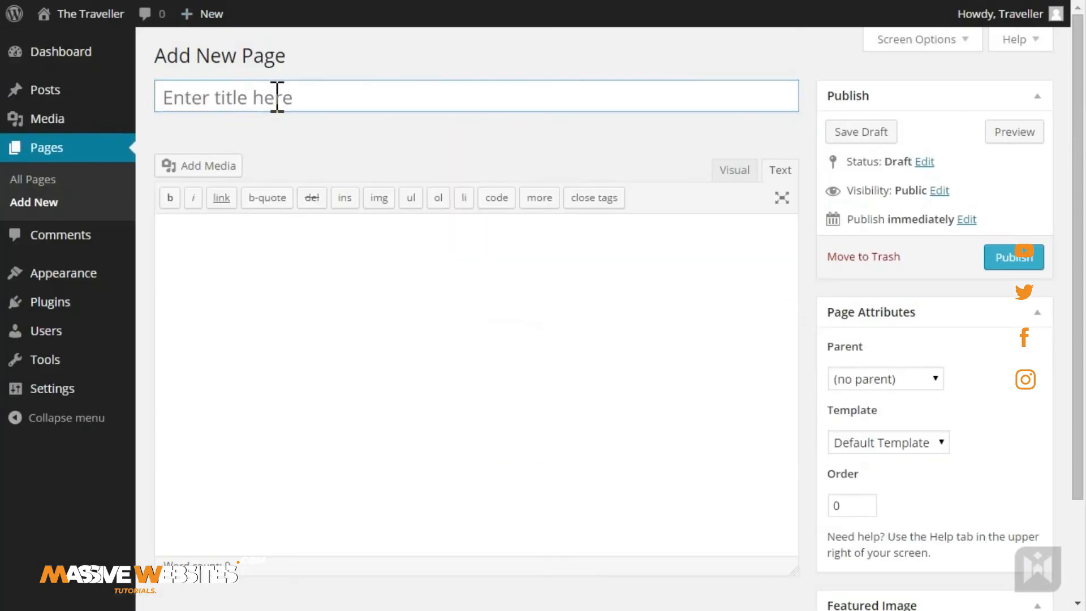
left_click(277, 97)
type("My Travel Playlist")
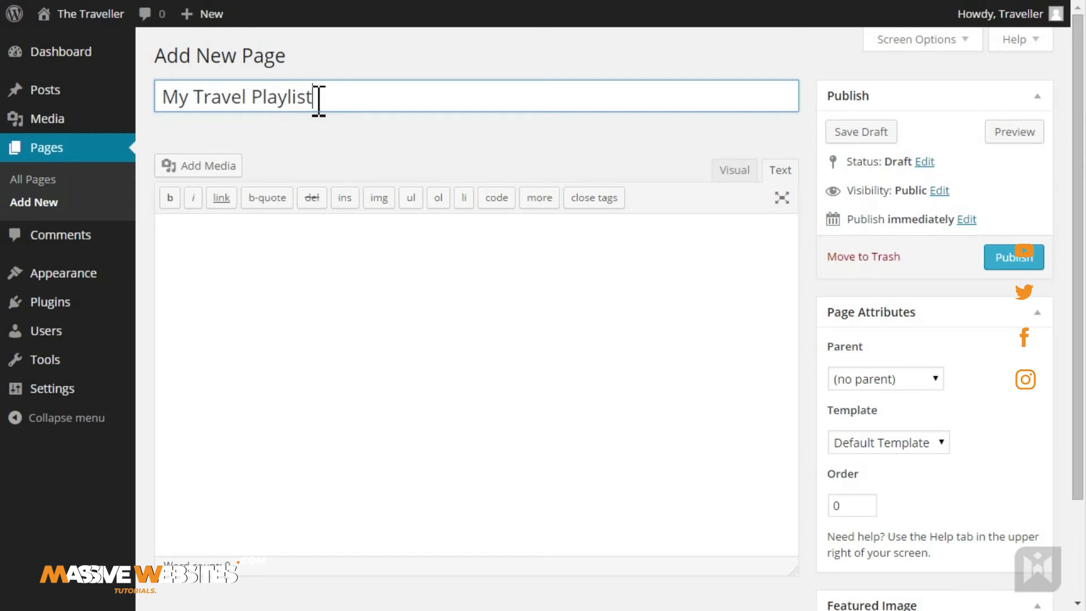
left_click(731, 171)
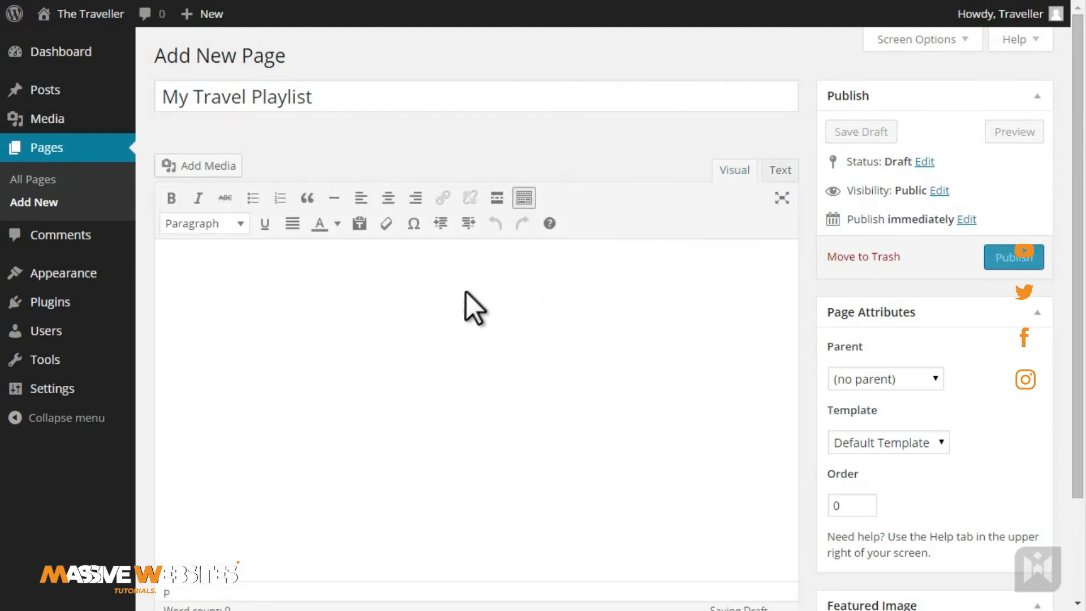
left_click(359, 292)
type("This is my travel playlist.")
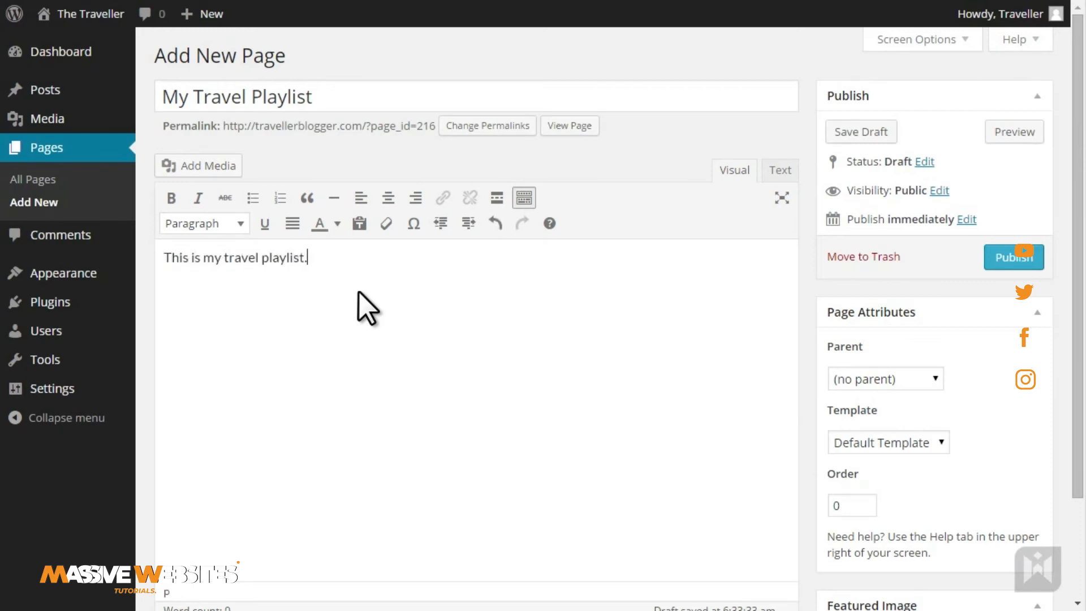
Set the page's parent to About Me and add a new line below the body text
left_click(849, 381)
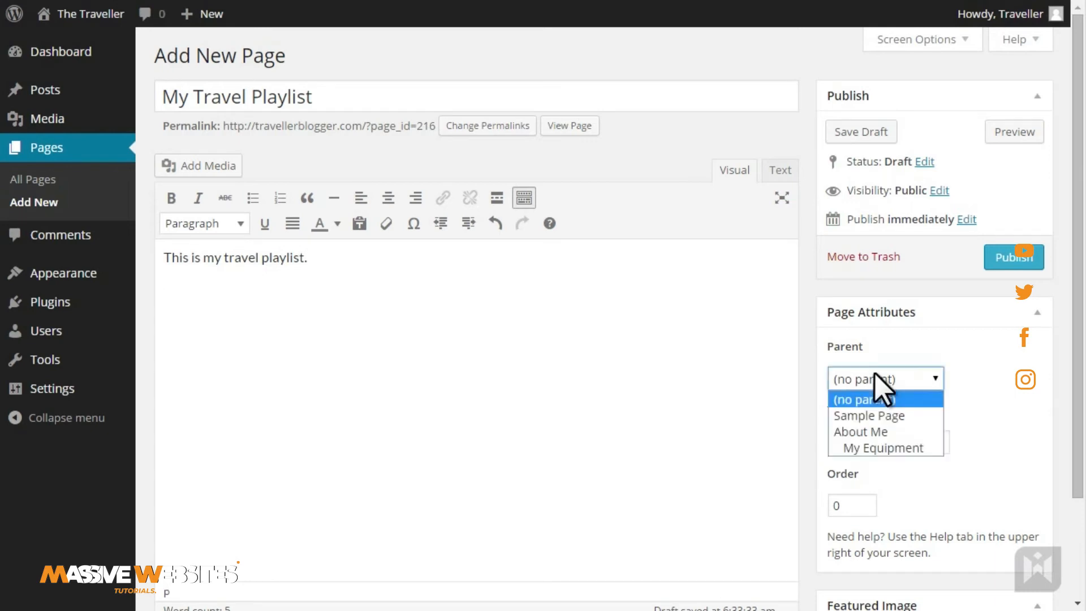
left_click(897, 432)
left_click(416, 332)
key("Return")
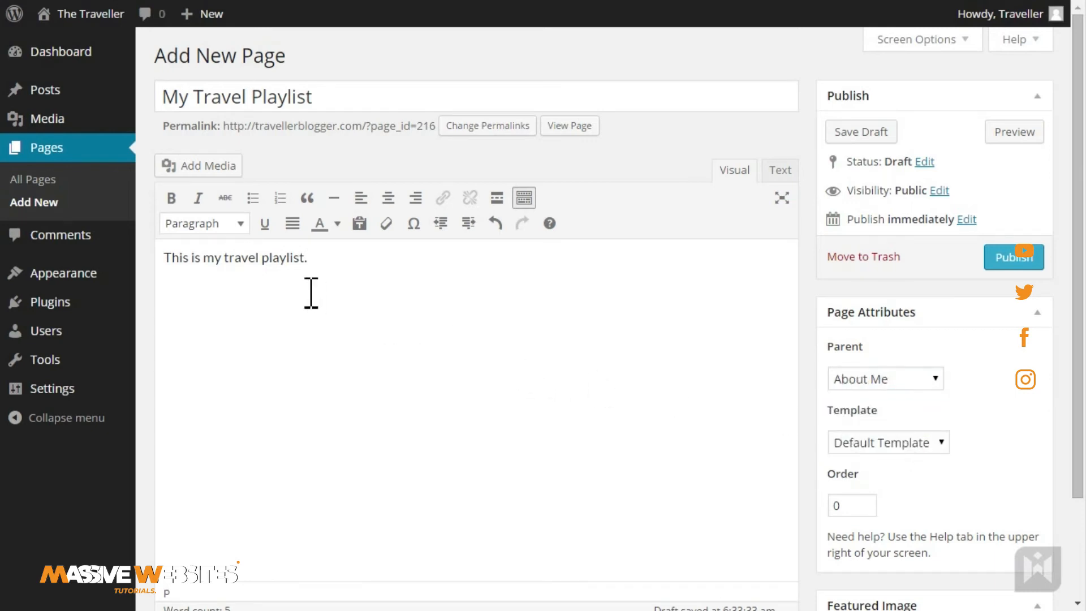
Upload The-Last-Pursuit.mp3, Skycloud.mp3 and Chasing-Dreams.mp3 to the media library from the page's media dialog
left_click(208, 163)
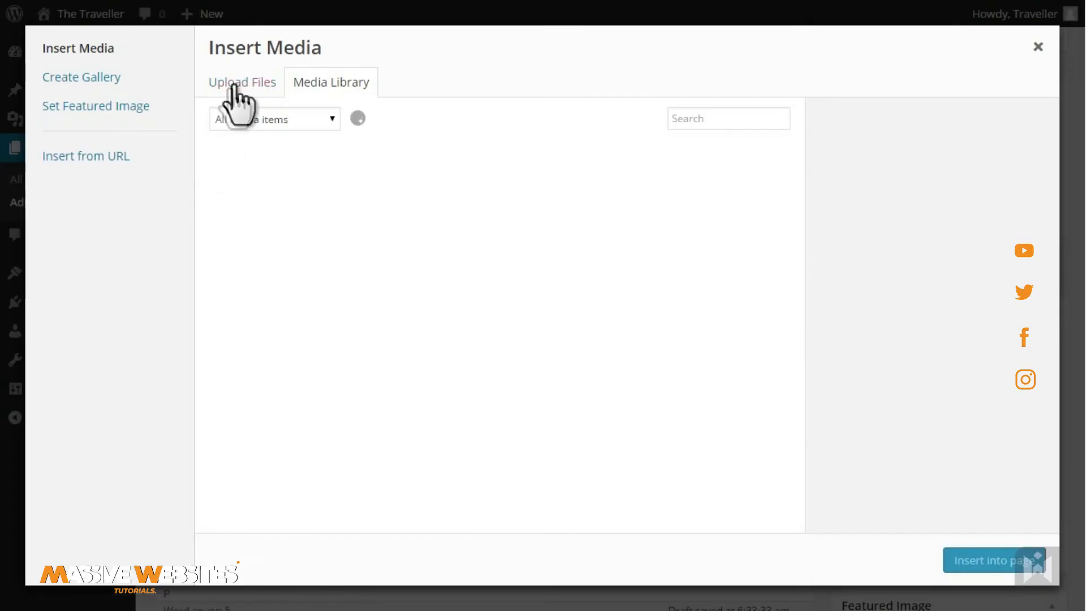
left_click(229, 90)
left_click(610, 320)
left_click_drag(162, 80, 142, 43)
left_click(660, 362)
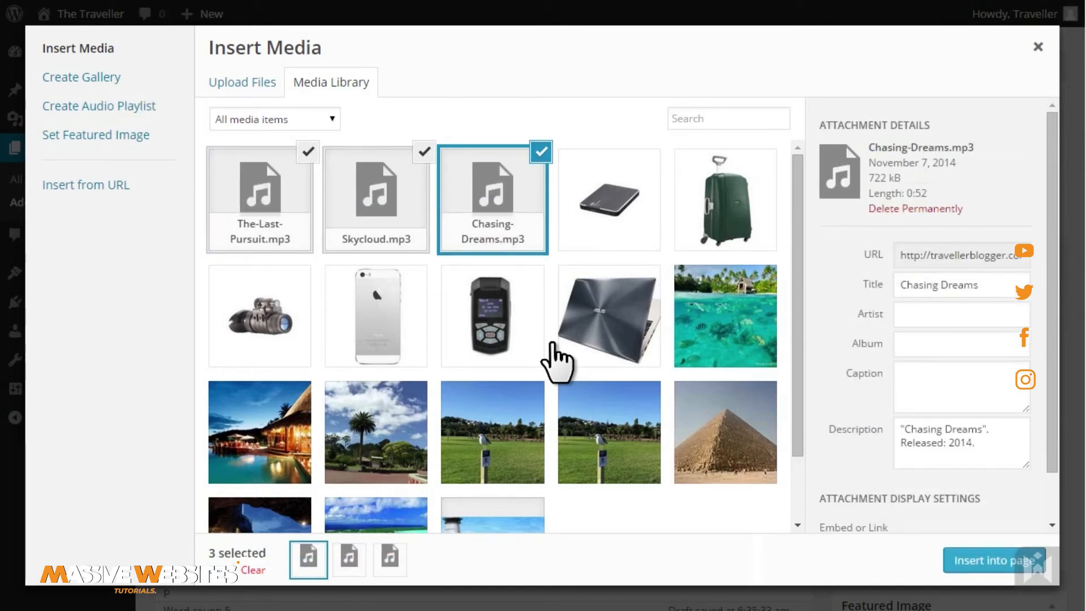
Create an audio playlist from the three uploaded tracks and order them Skycloud, The Last Pursuit, Chasing Dreams
left_click(168, 109)
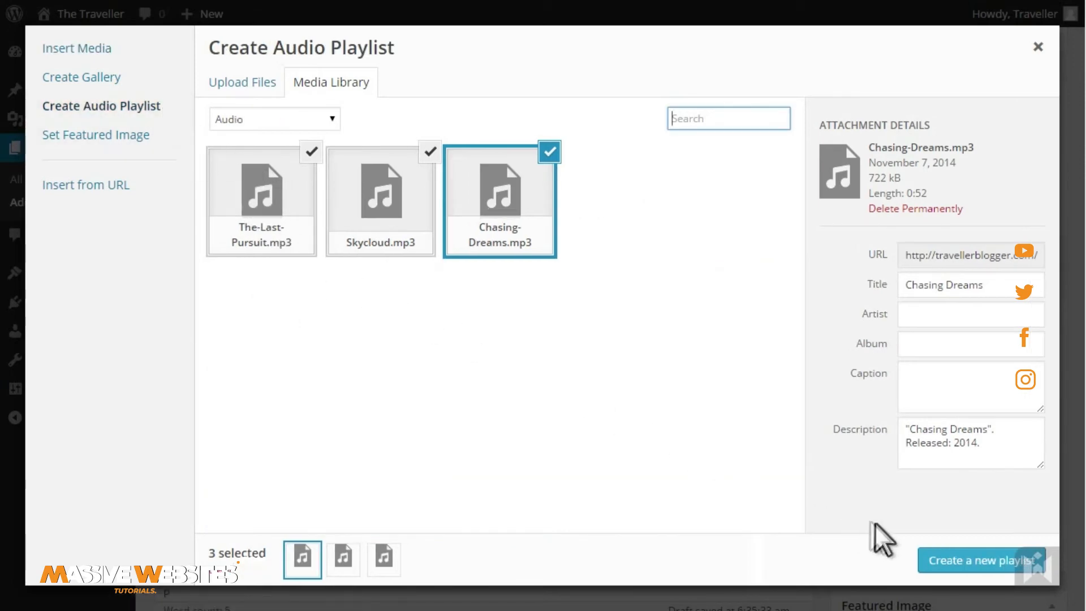
left_click(944, 561)
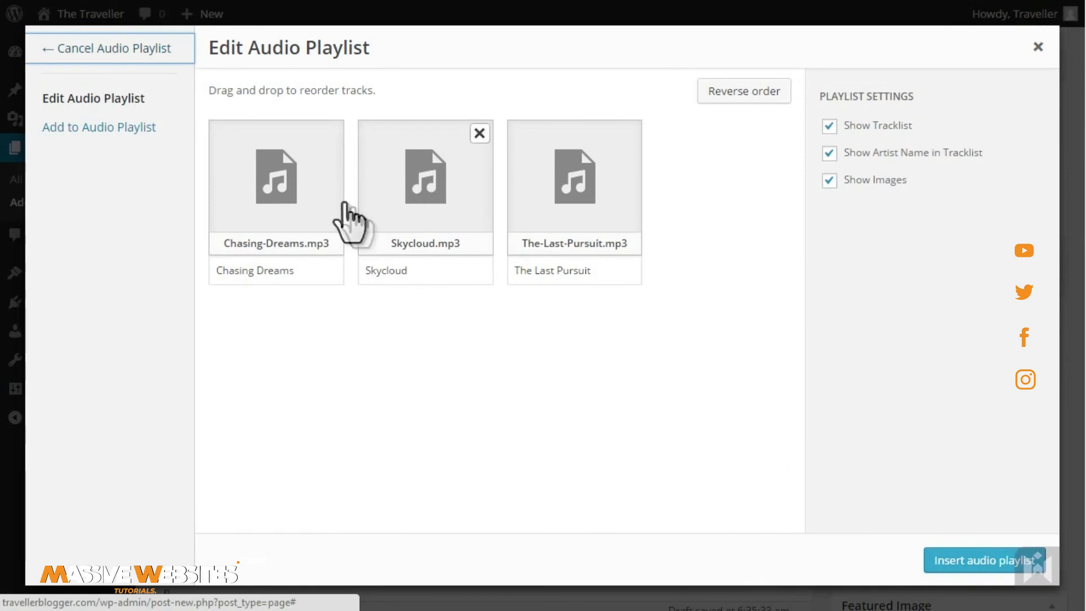
left_click_drag(266, 166, 473, 171)
left_click_drag(571, 181, 487, 259)
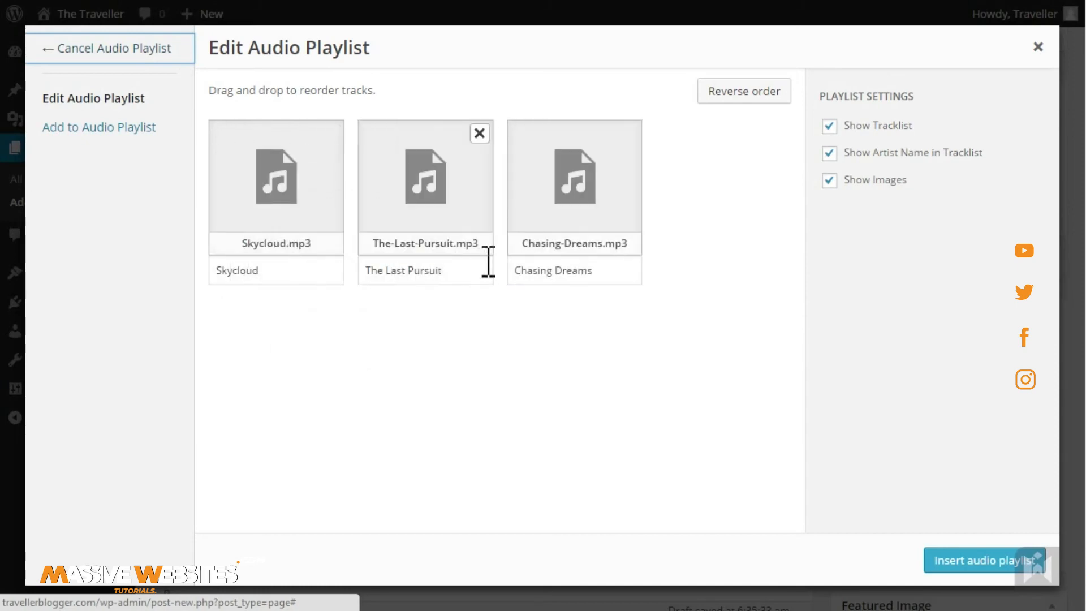
Reverse the playlist's track order and reverse it back, and open the Chasing Dreams track title for editing
left_click(710, 92)
left_click(710, 93)
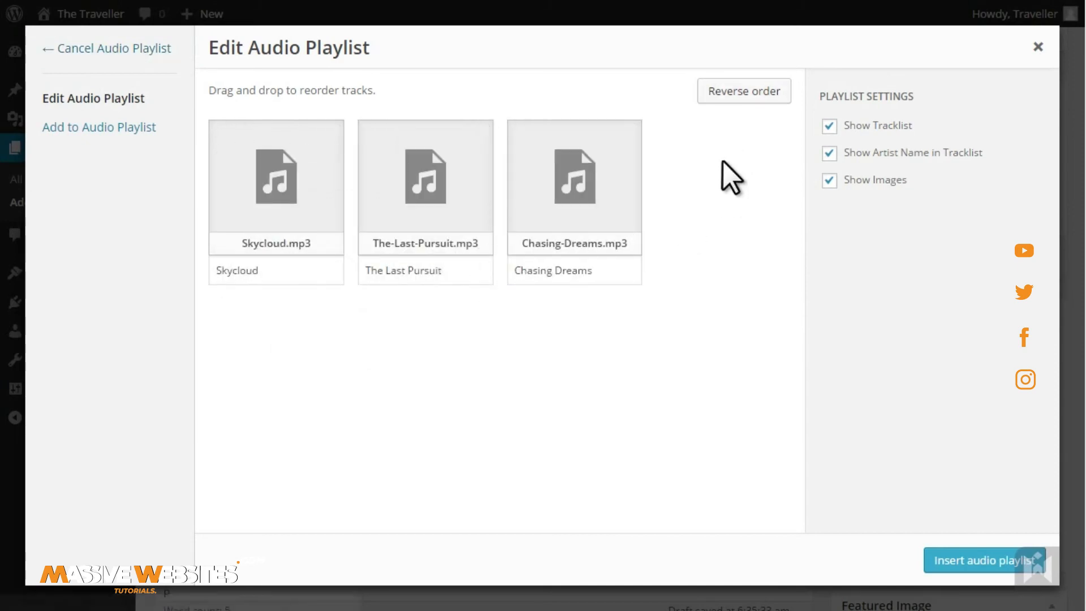
left_click(613, 266)
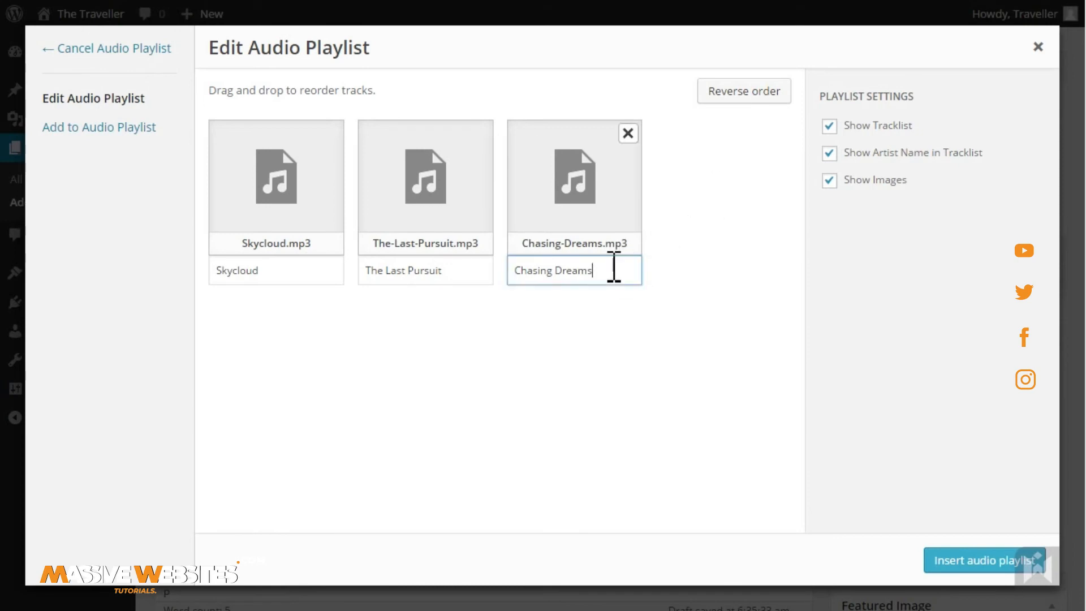
Retitle the Chasing Dreams track as My Audio Track and insert the audio playlist into the page
left_click_drag(614, 266, 494, 266)
type("My Audio Track")
left_click(558, 332)
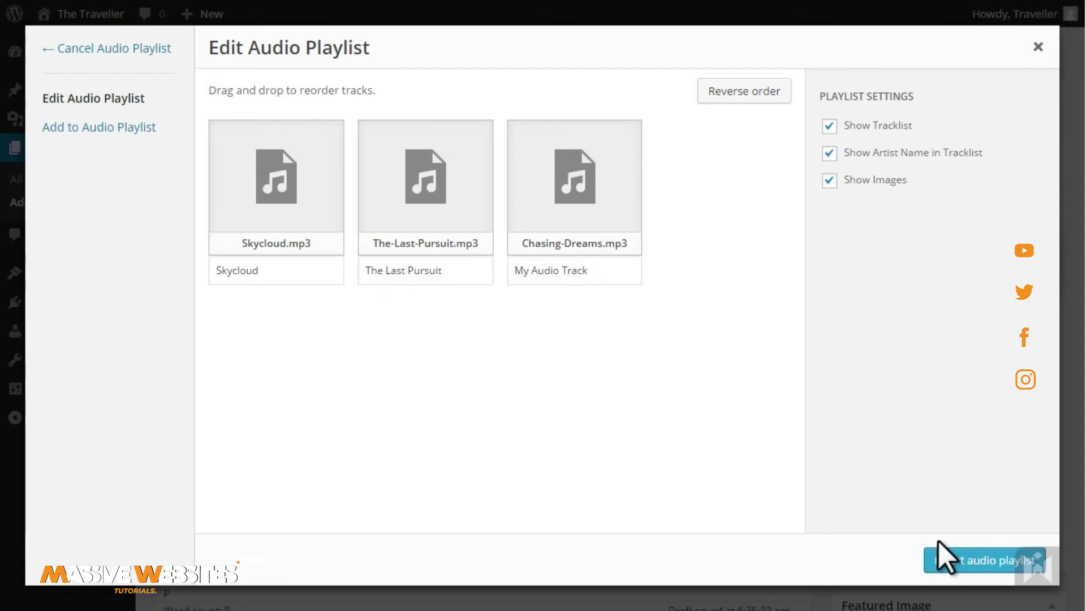
left_click(941, 563)
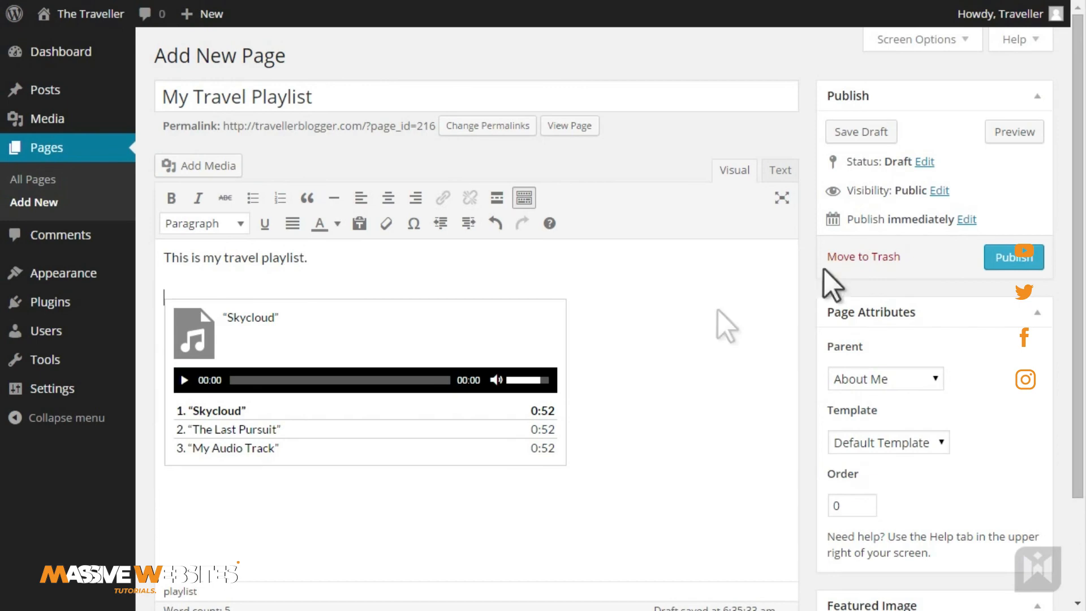
Publish the My Travel Playlist page and play Skycloud, The Last Pursuit and My Audio Track on the live page
left_click(998, 263)
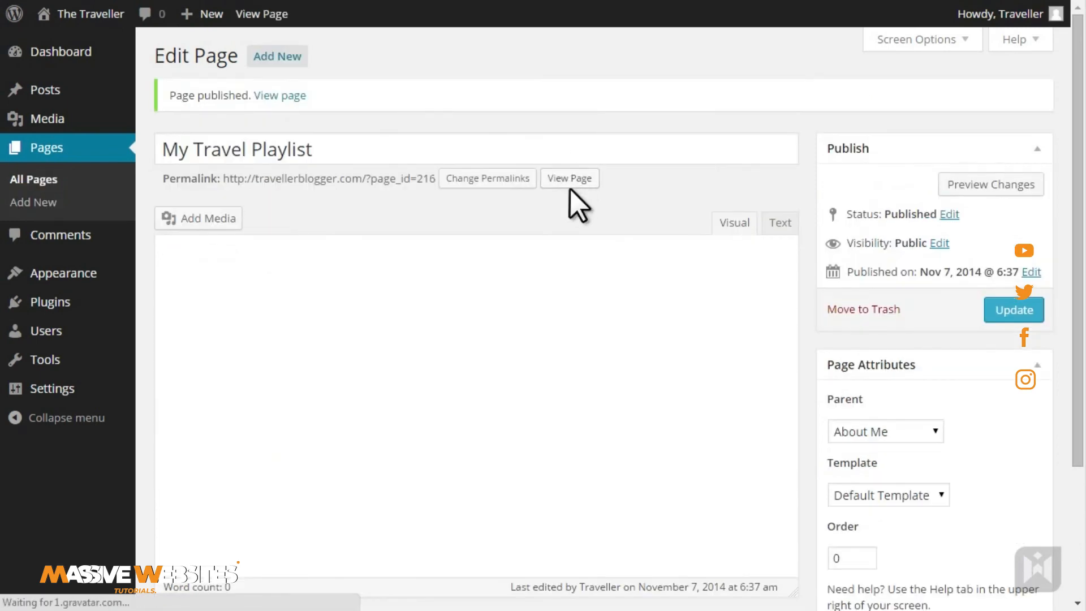
left_click(572, 180)
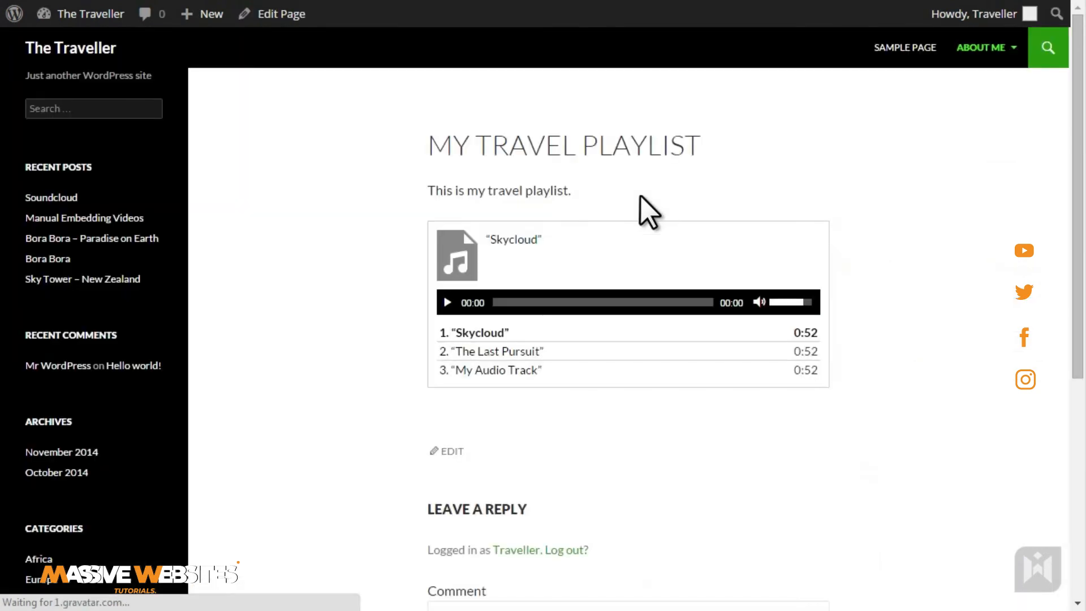
left_click(447, 302)
left_click(592, 358)
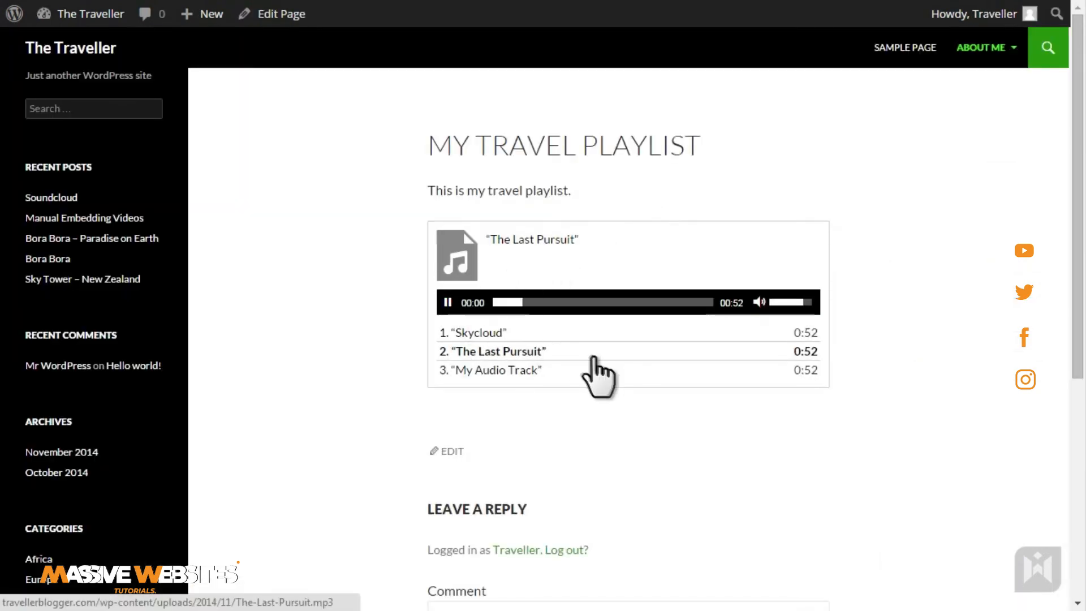
left_click(602, 371)
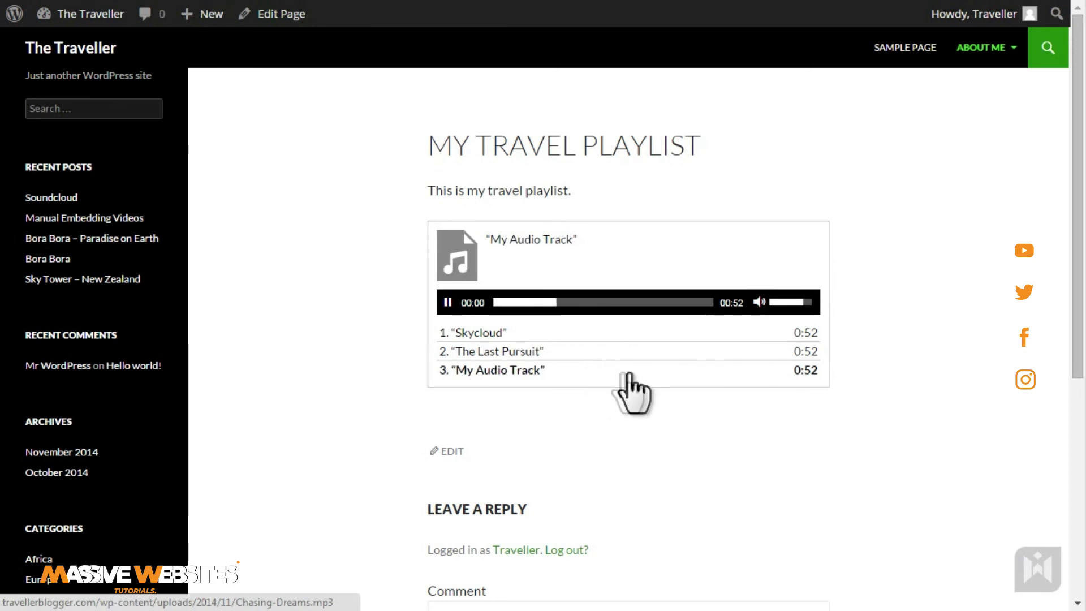
mouse_move(985, 52)
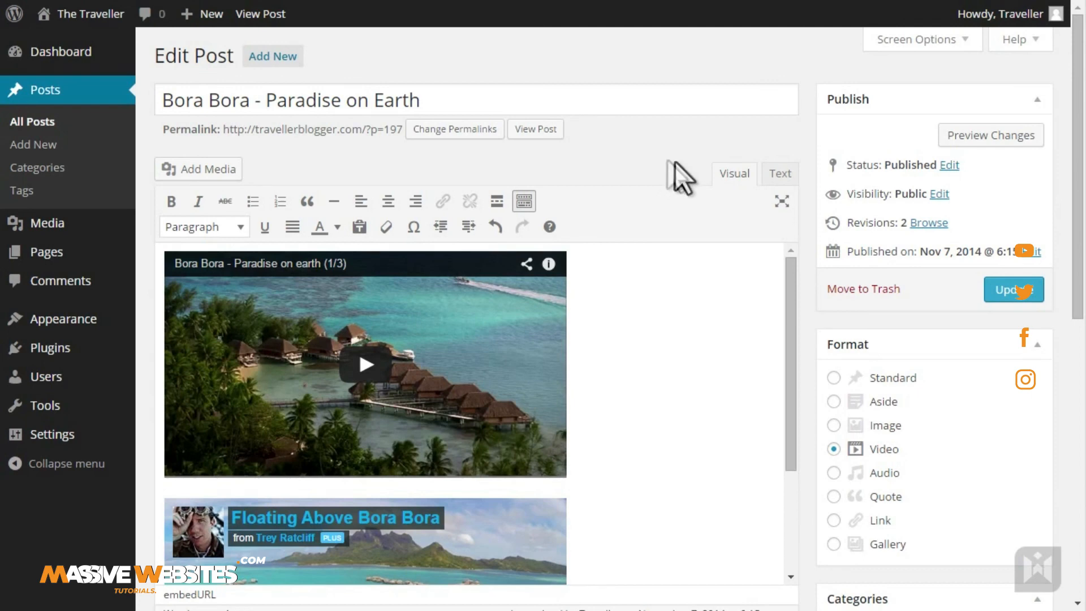
Join the YouTube and Vimeo links onto one line in the text source of the Bora Bora - Paradise on Earth post
left_click(778, 176)
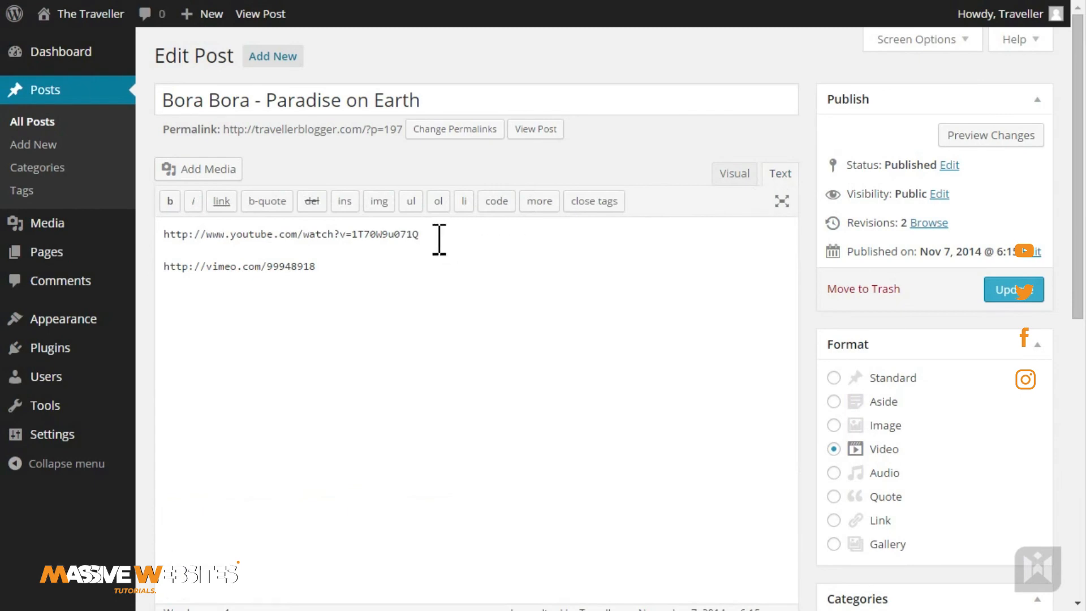
left_click(361, 268)
left_click(473, 235)
key("Delete")
key("Delete")
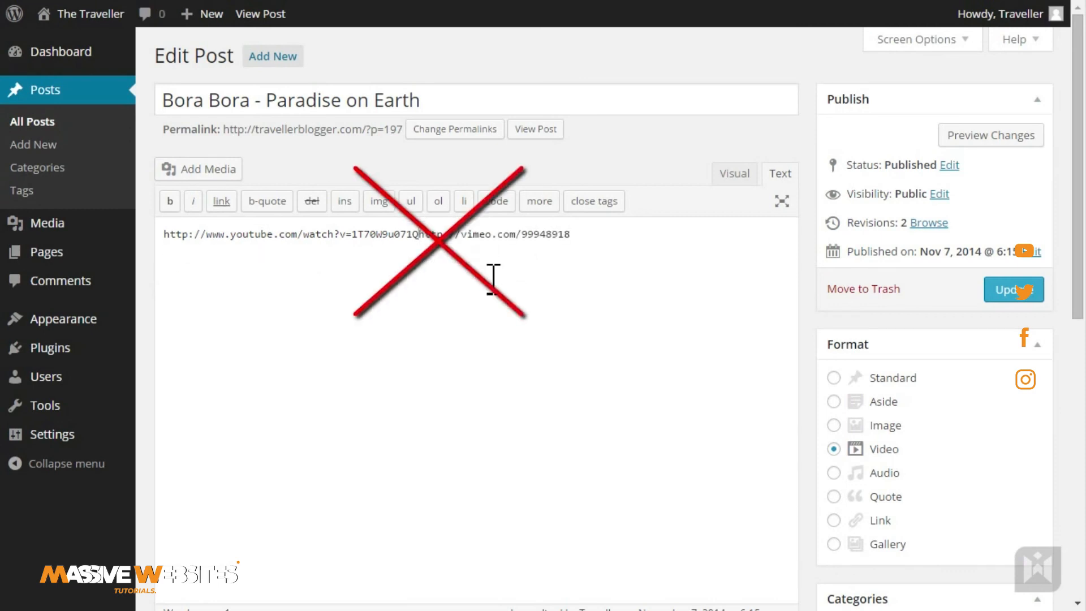